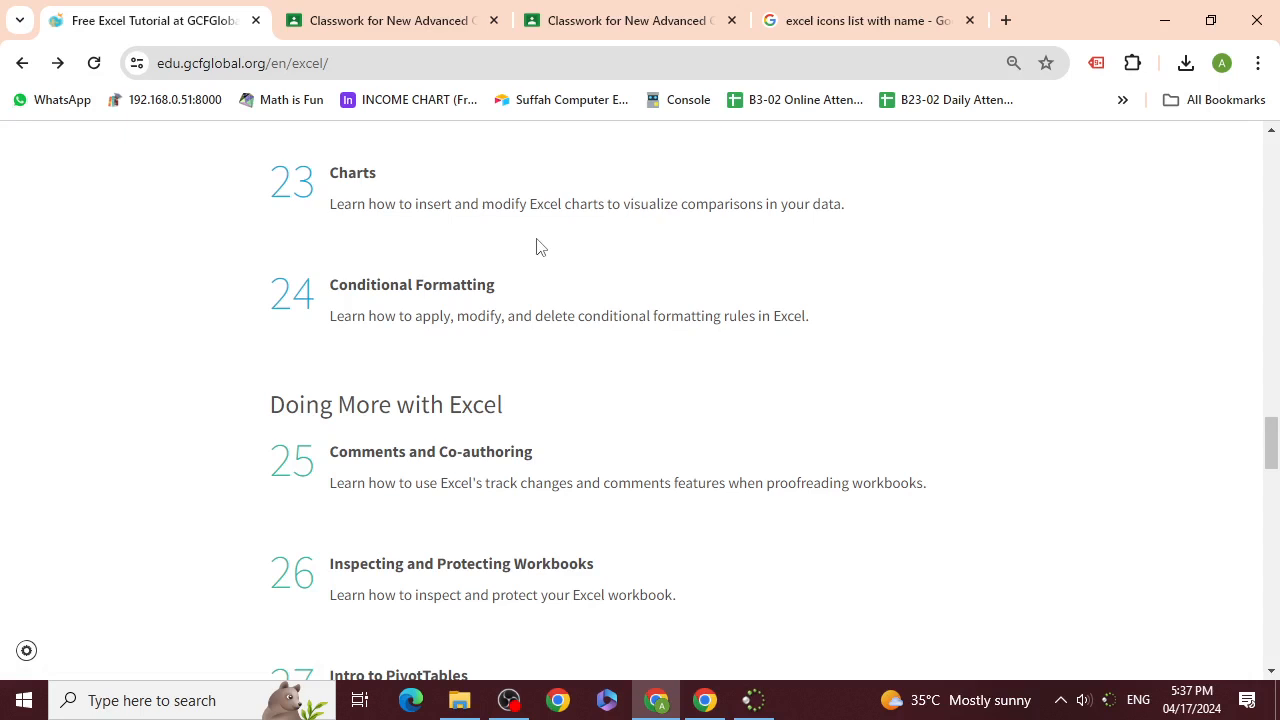
- Open the Conditional Formatting lesson in the Excel tutorial and read its introduction
click(485, 289)
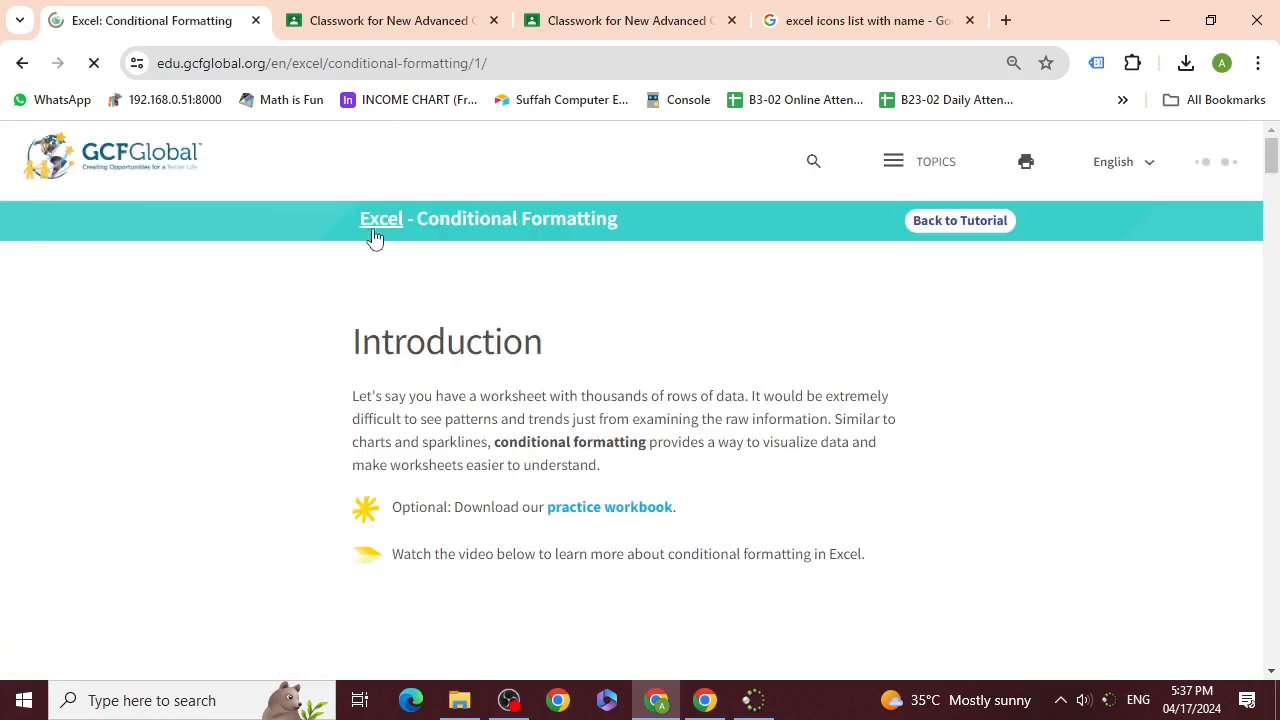
scroll(590, 420, down, 1)
scroll(588, 441, up, 1)
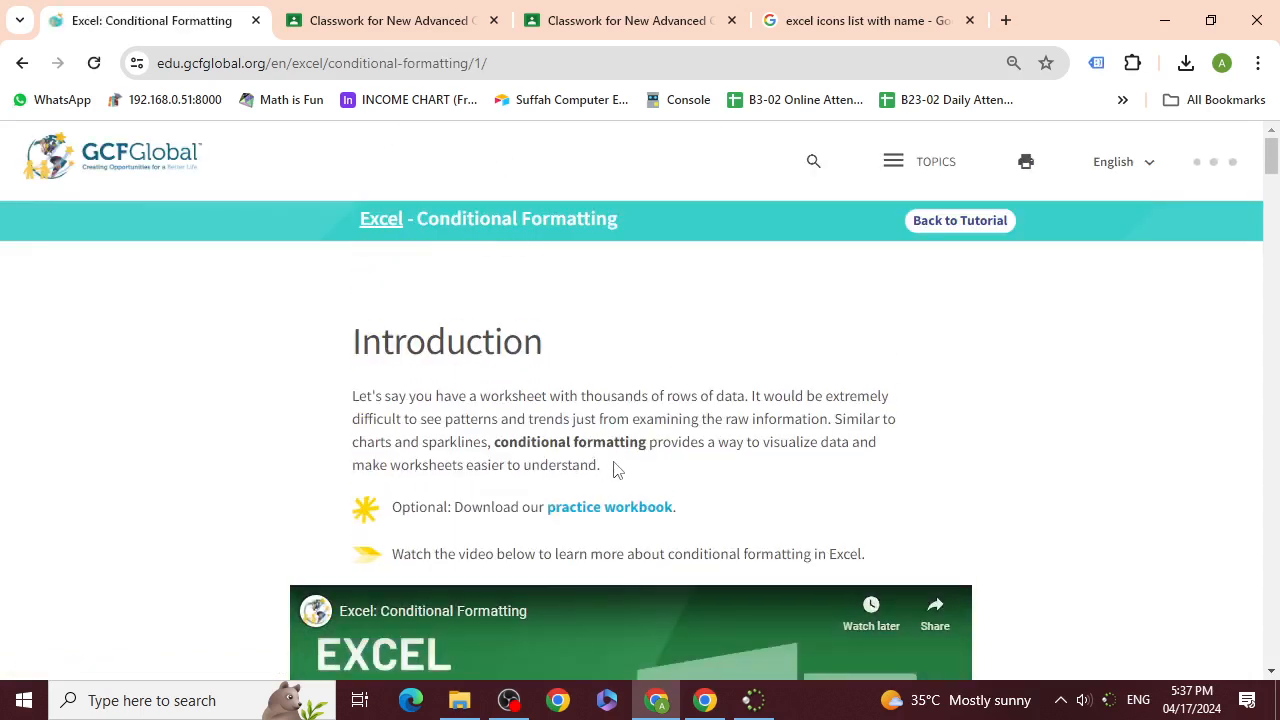
drag(612, 468, 333, 404)
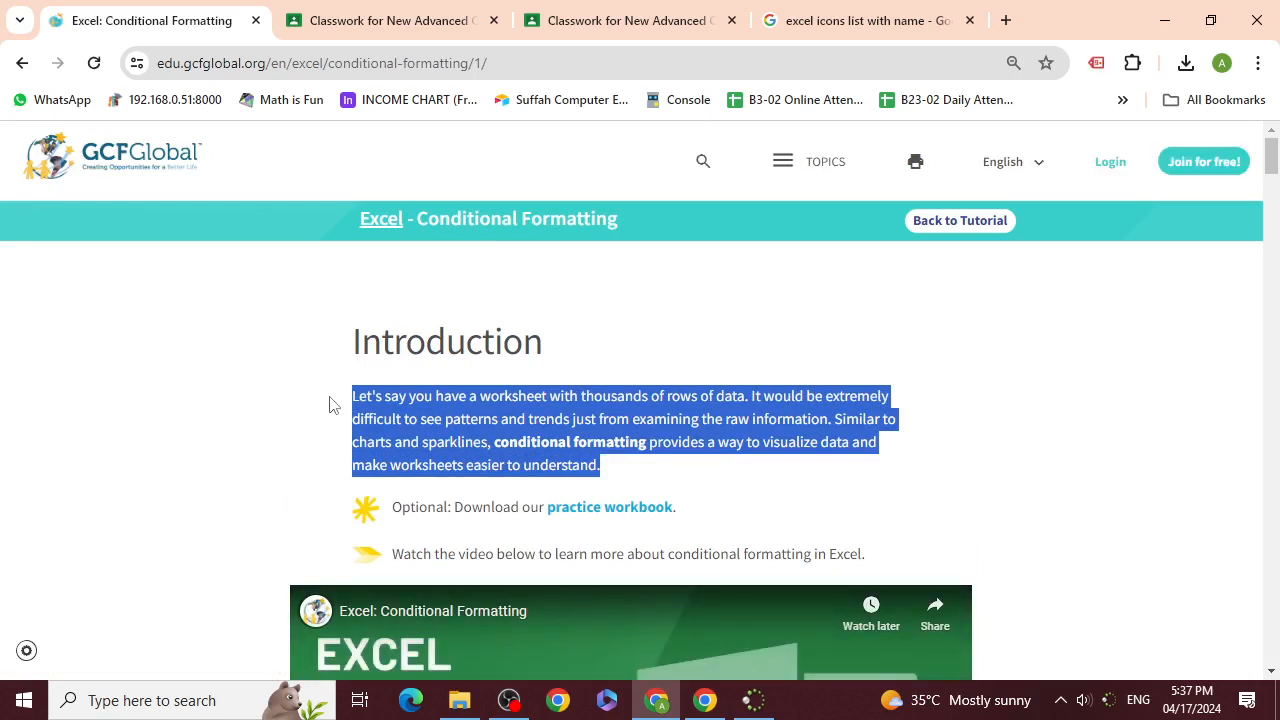
click(409, 419)
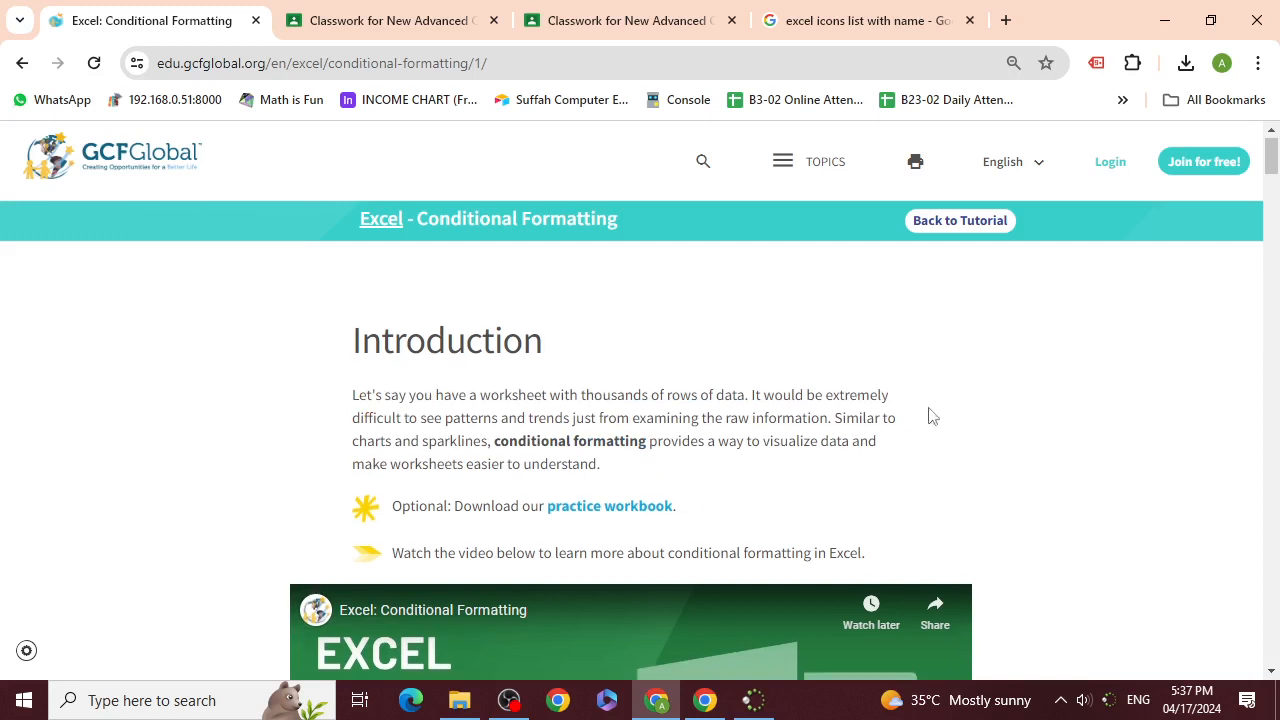
scroll(927, 412, down, 1)
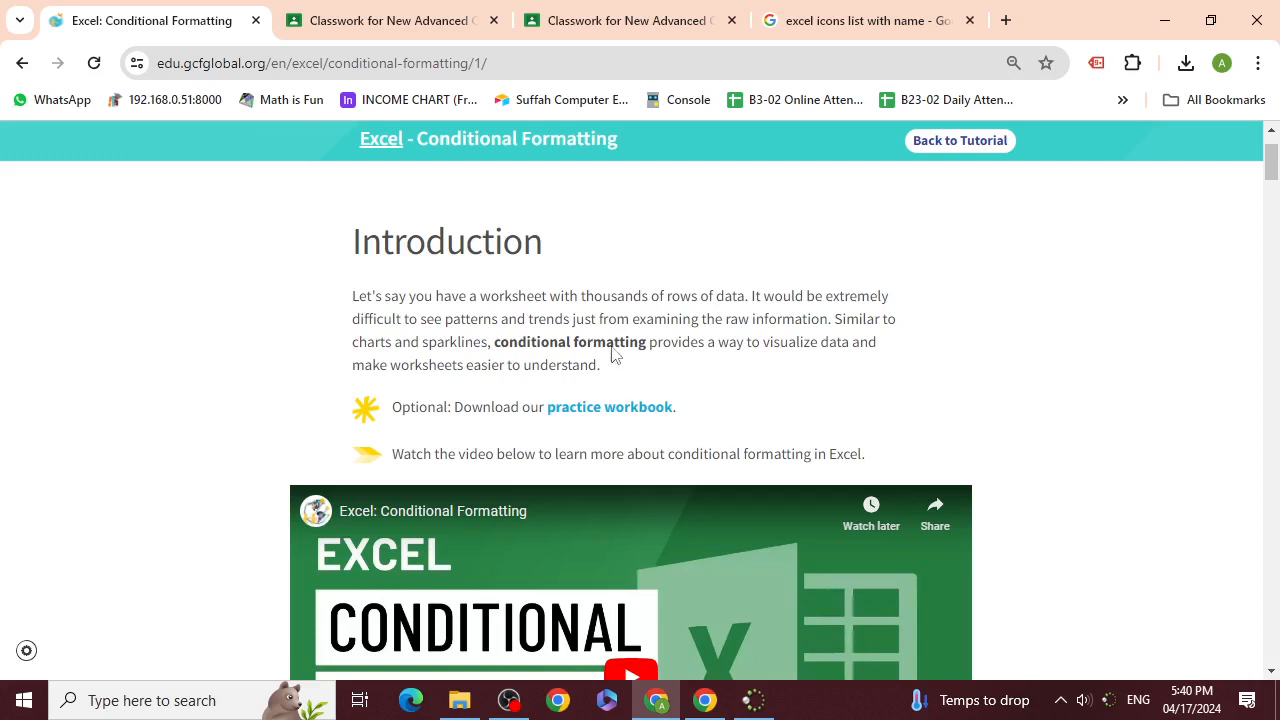
- Open the downloaded excel_conditionalformatting_practice.xlsx workbook in Excel and maximize its window
click(1185, 63)
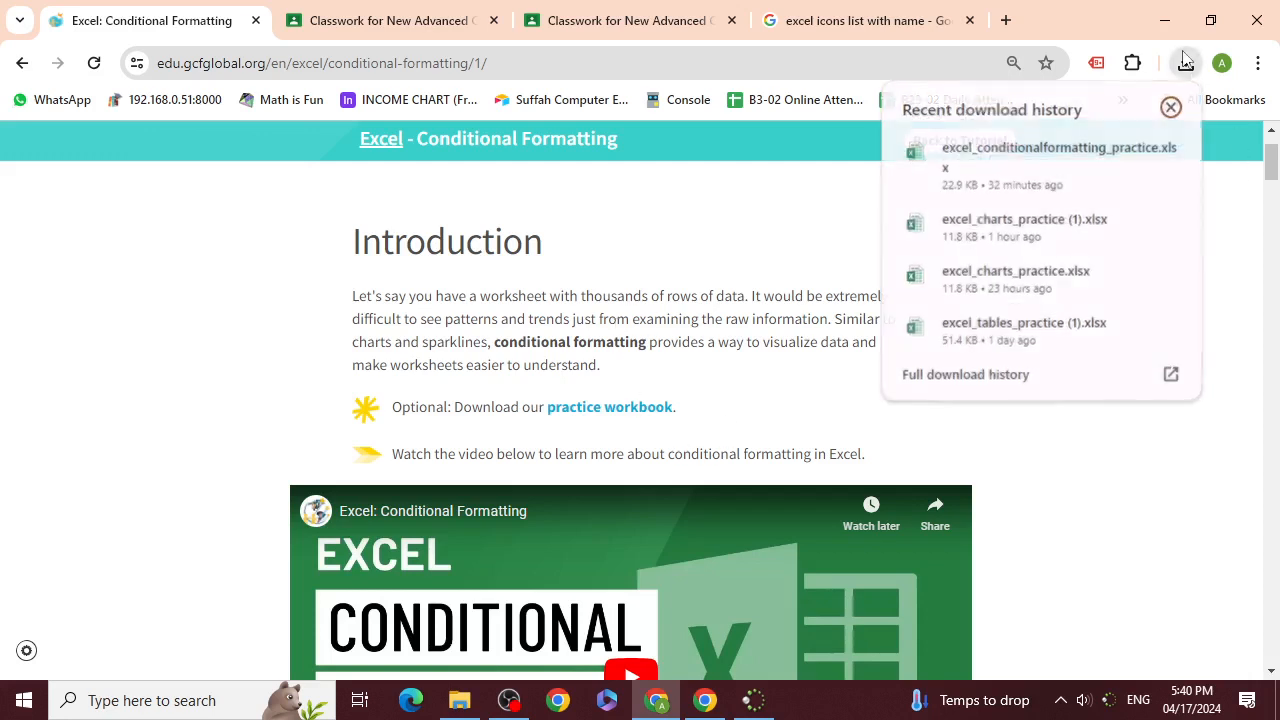
click(1072, 158)
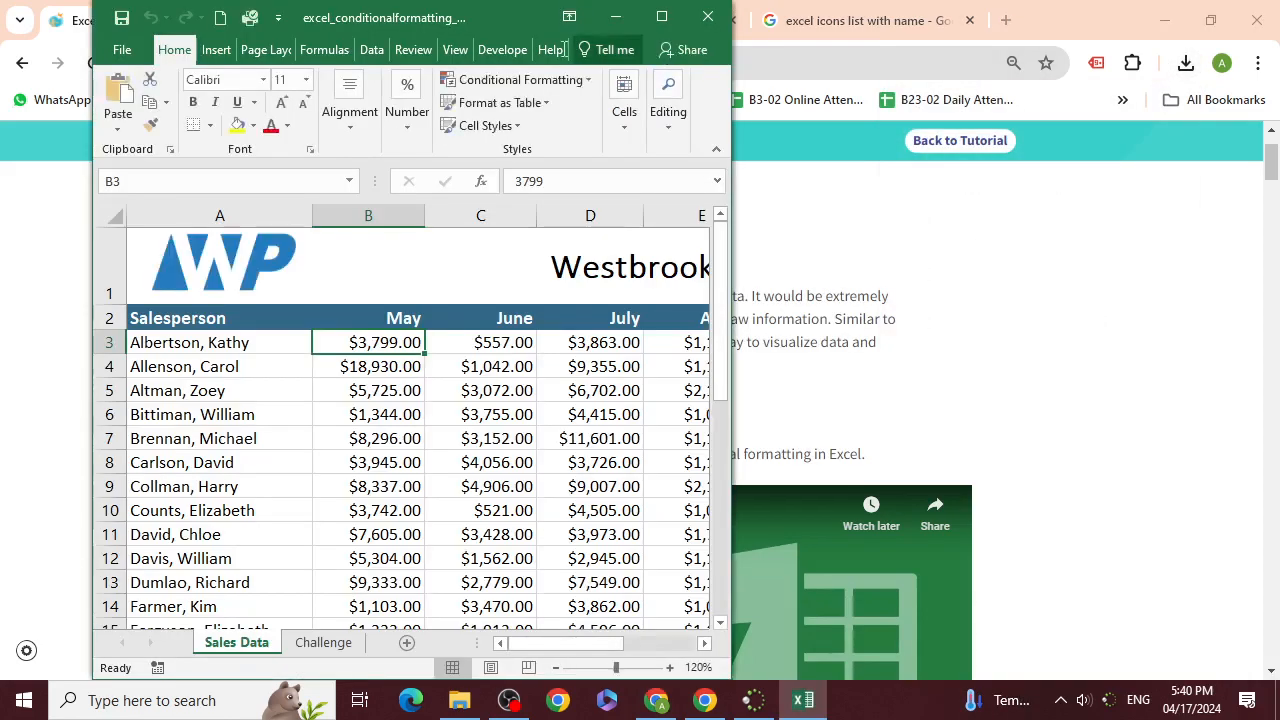
click(661, 17)
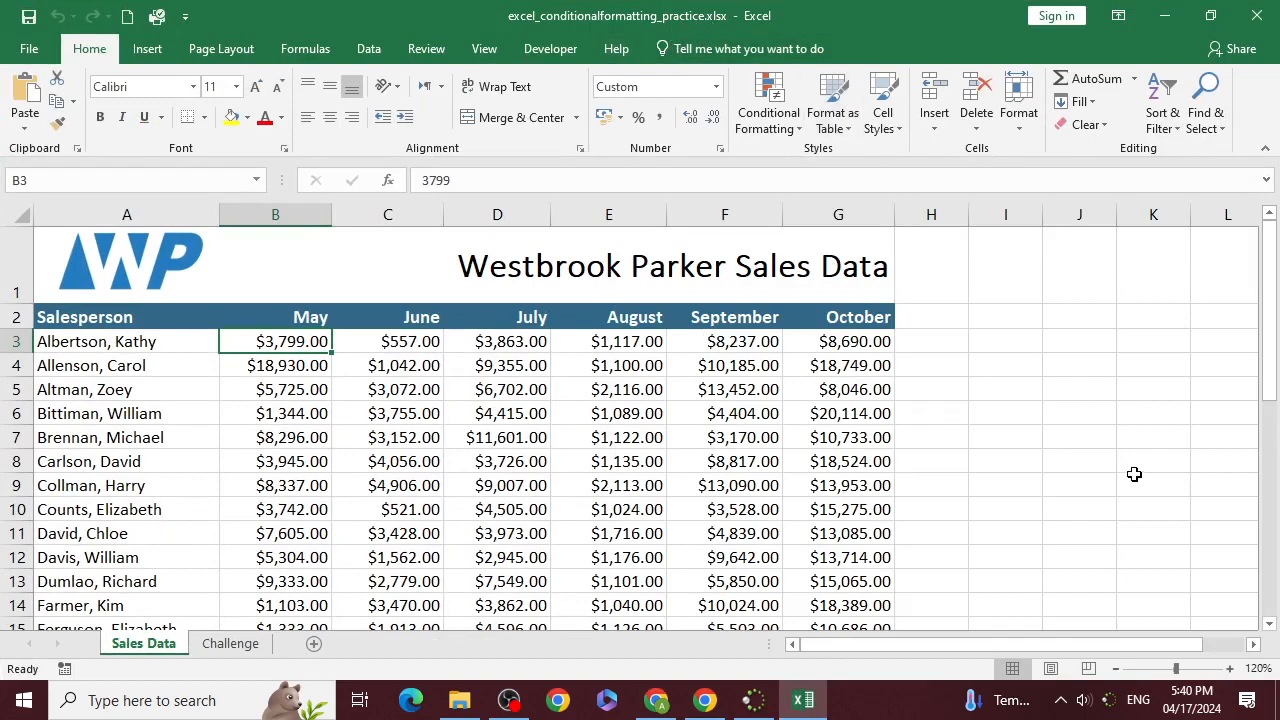
key(super)
key(super+r)
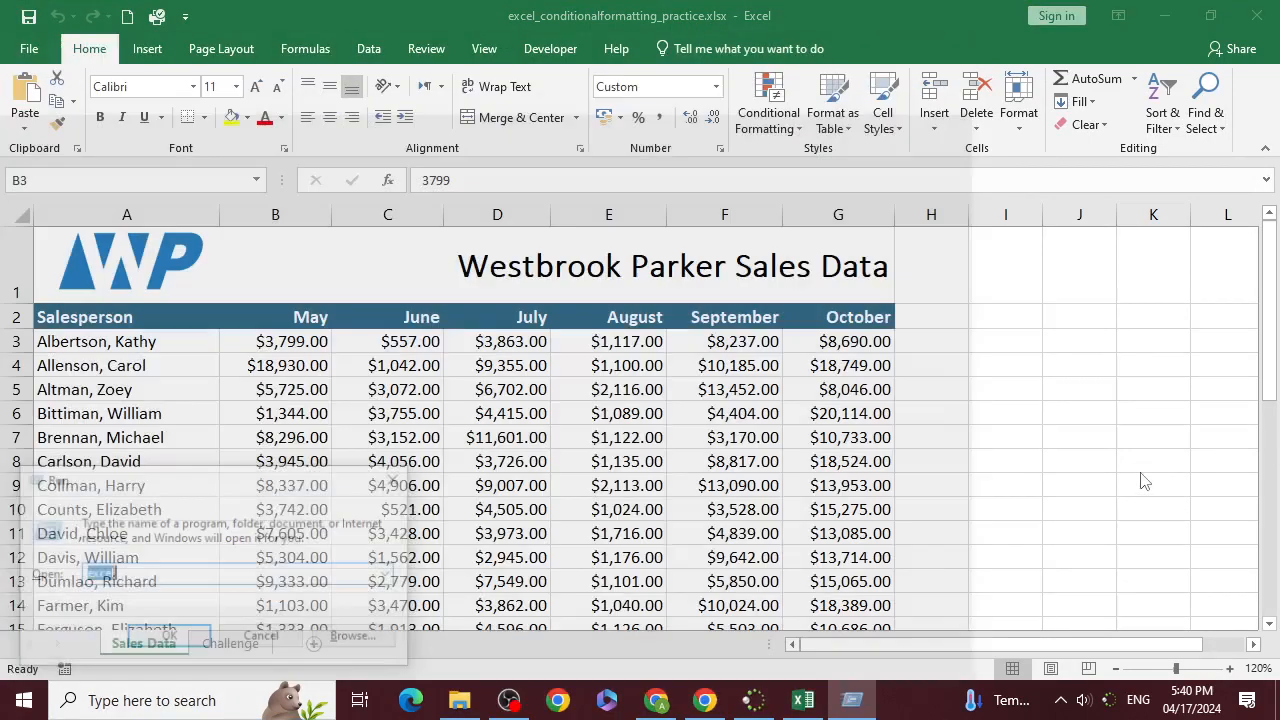
key(Escape)
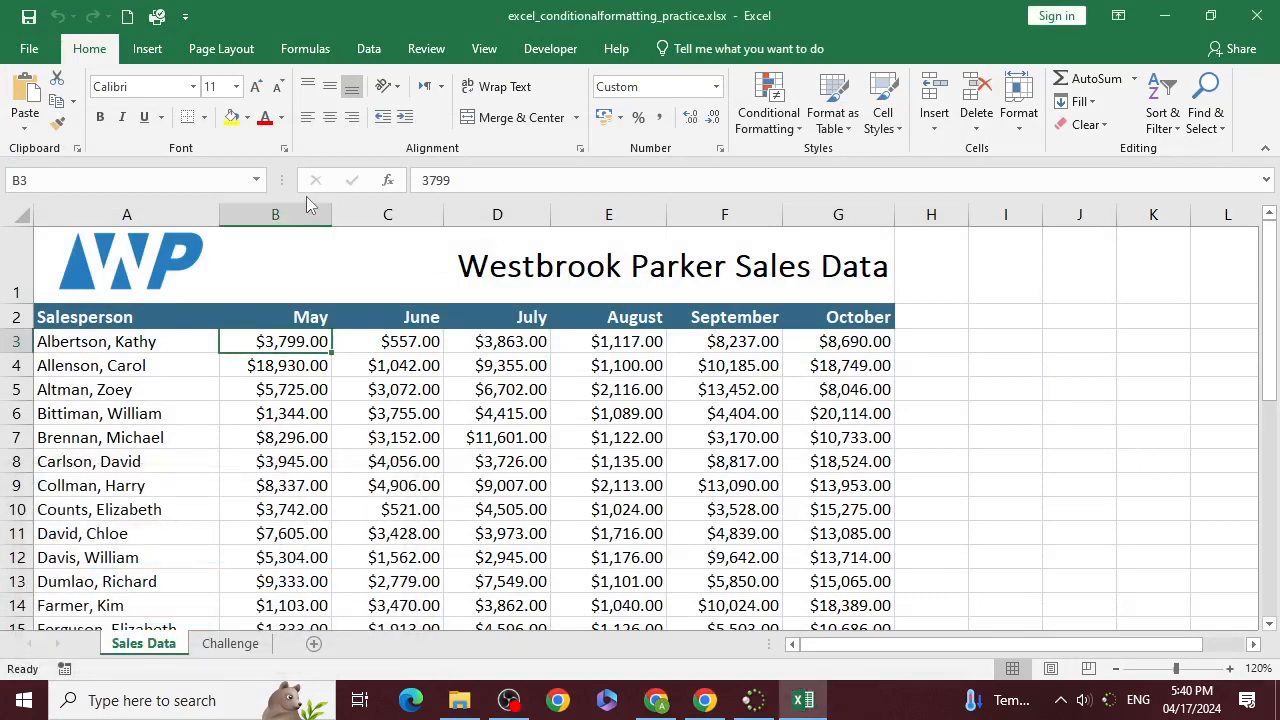
key(ctrl+n)
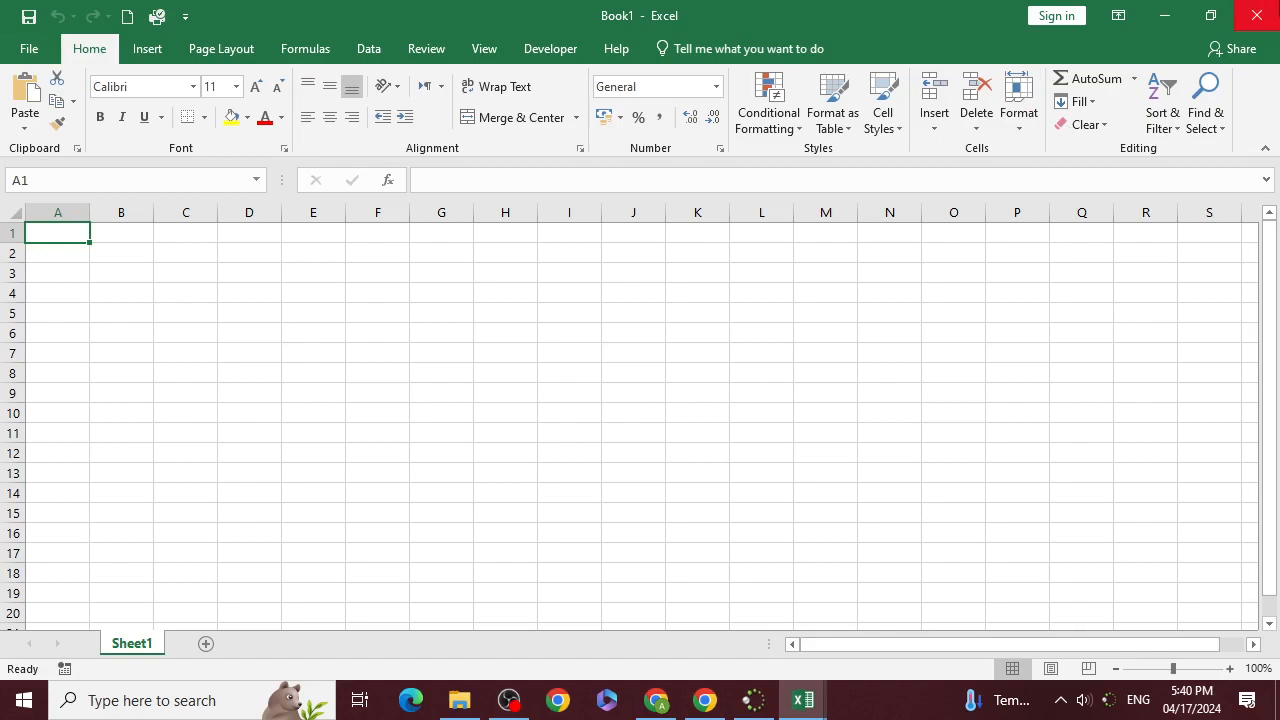
click(1257, 15)
- Look over the Westbrook Parker sales table on the Sales Data sheet, from May to October for all salespeople
scroll(563, 443, down, 2)
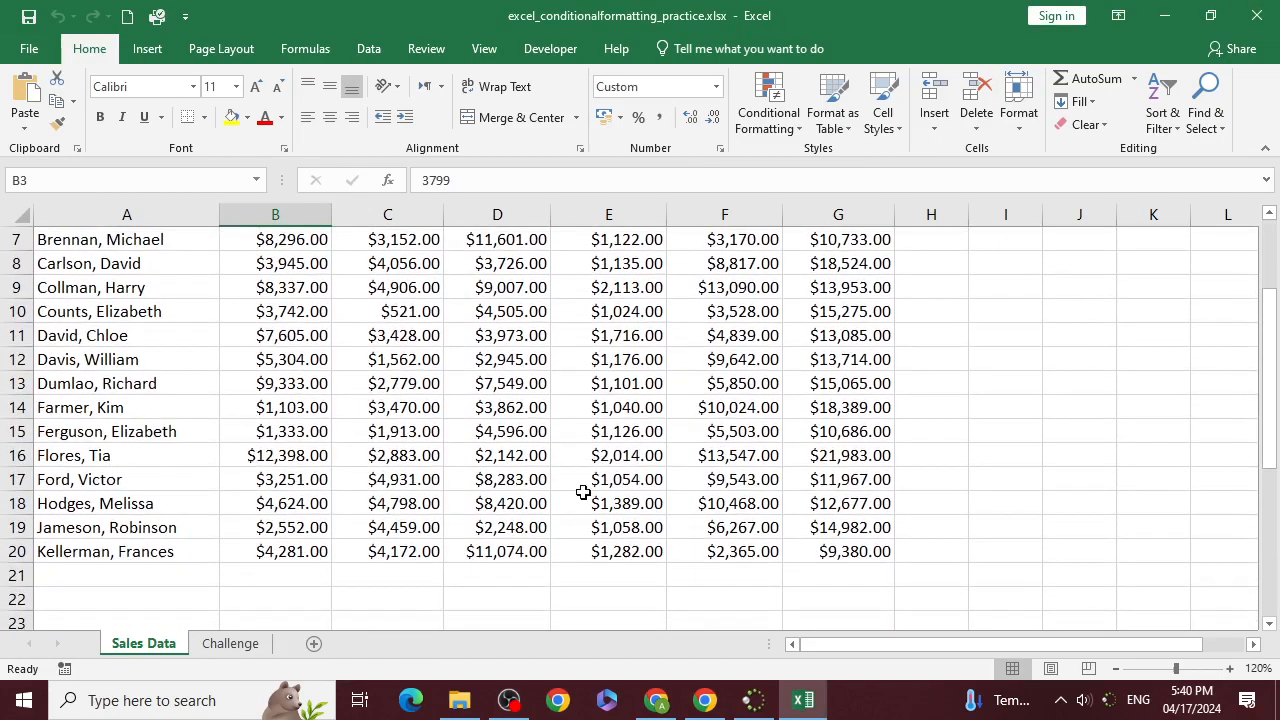
scroll(583, 492, up, 2)
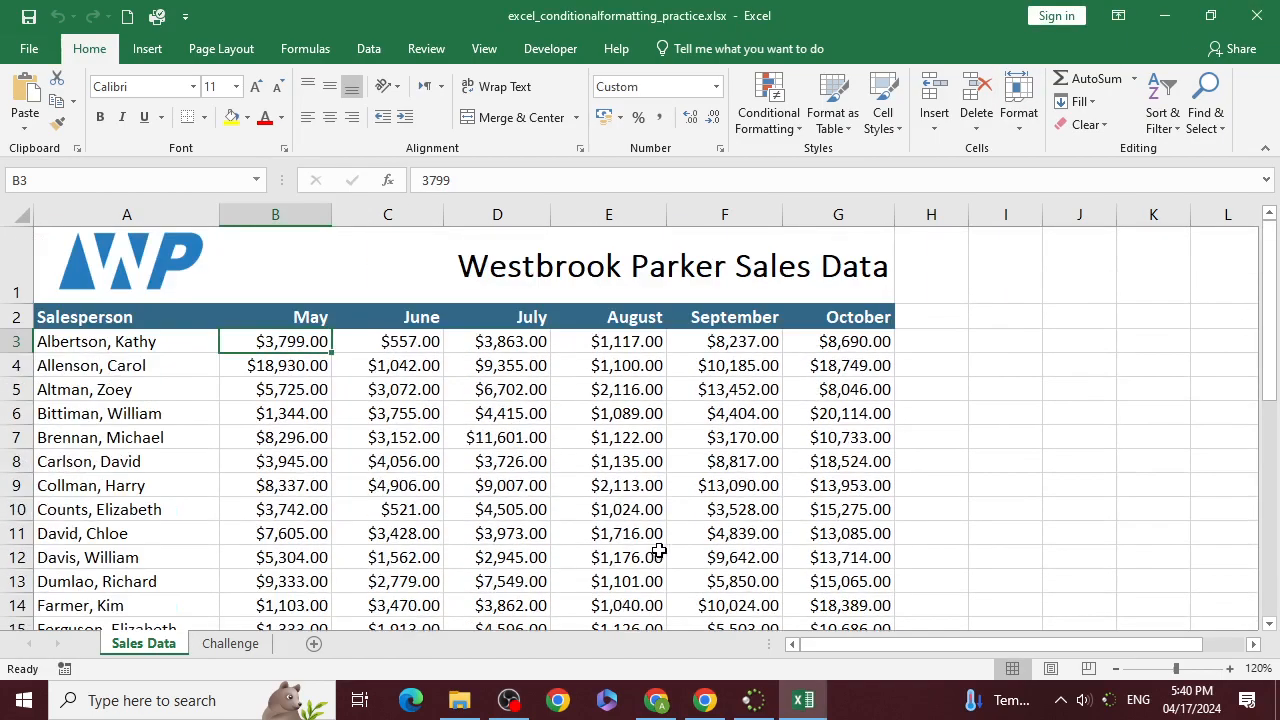
scroll(657, 551, down, 4)
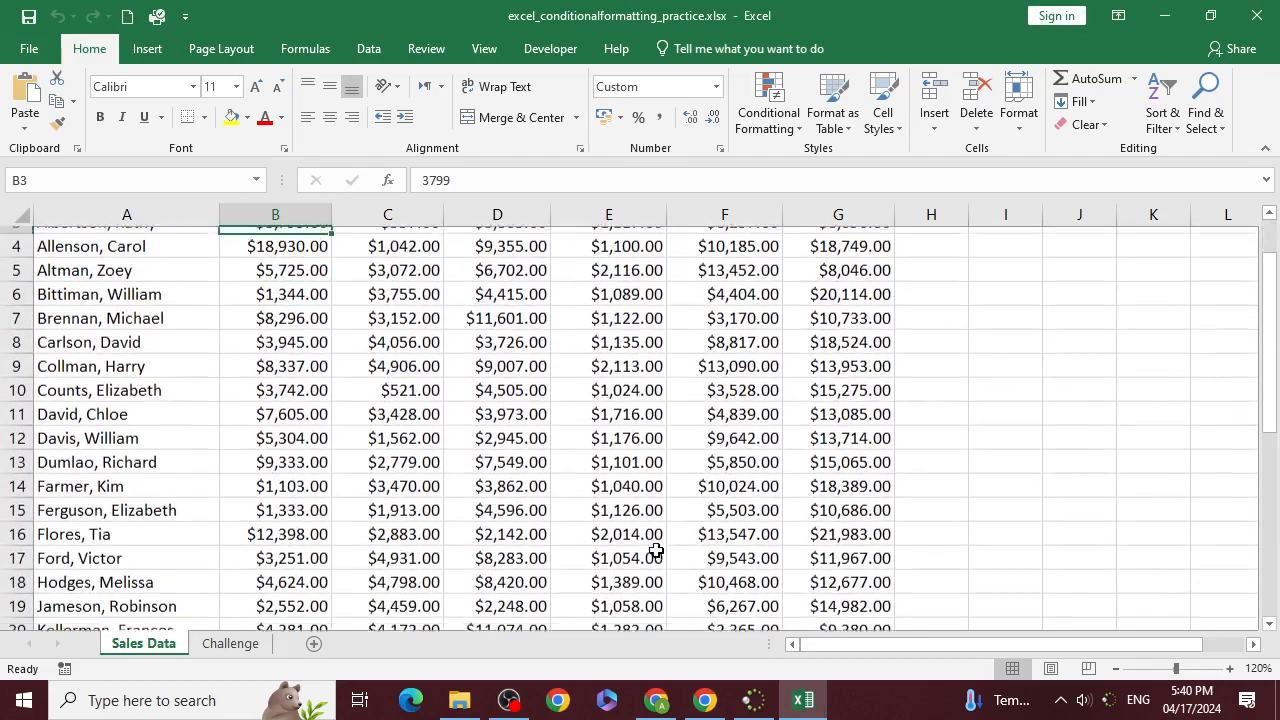
scroll(655, 551, up, 4)
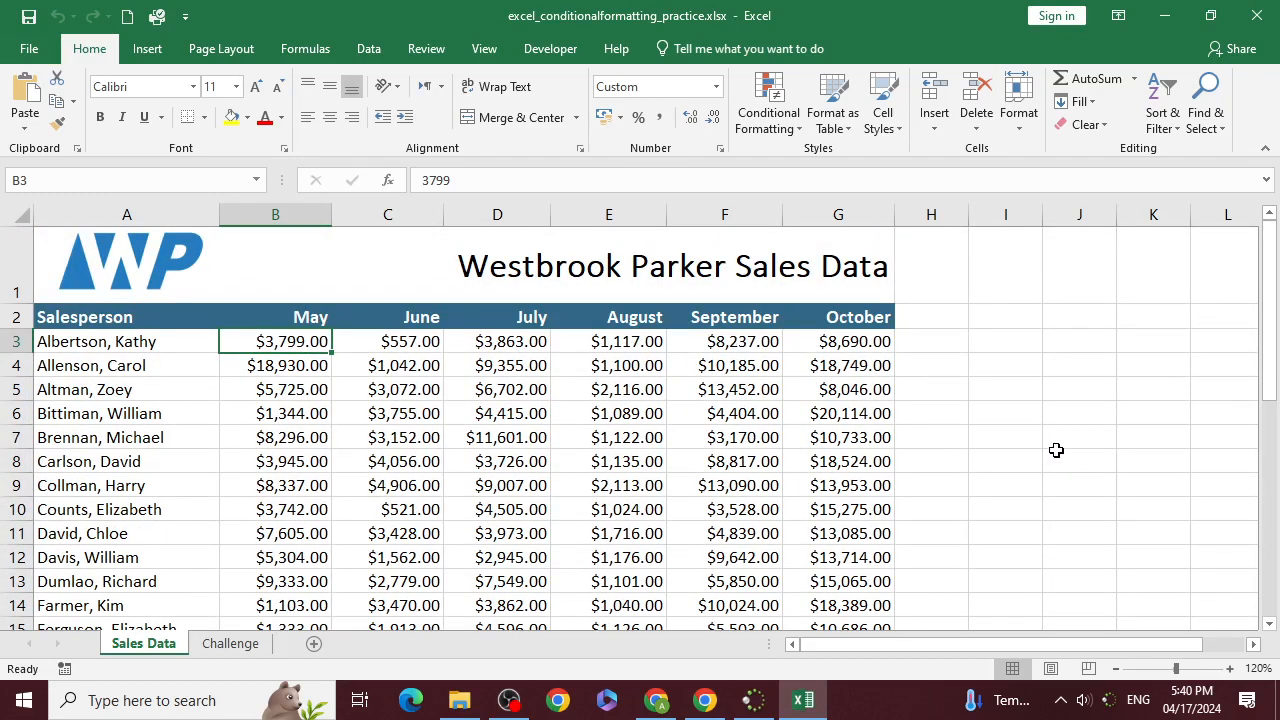
ctrl+scroll(1056, 450, down, 2)
ctrl+scroll(1056, 450, down, 2)
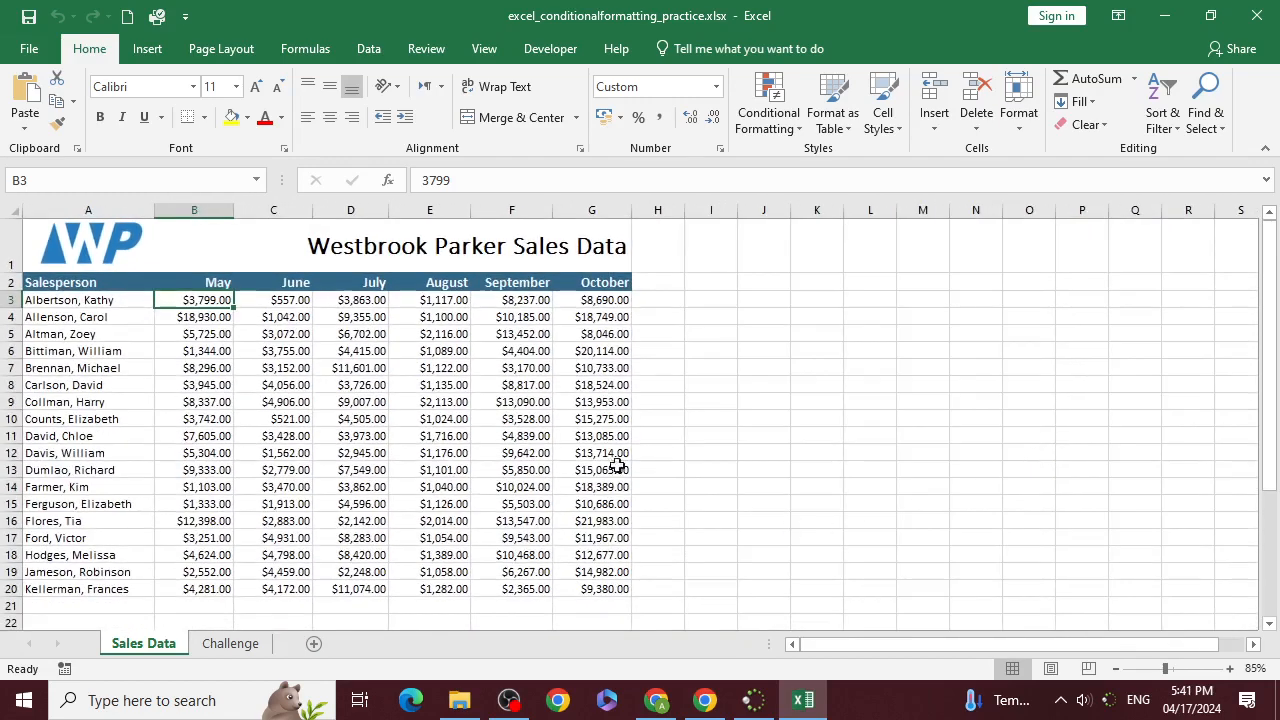
drag(205, 302, 506, 484)
click(506, 484)
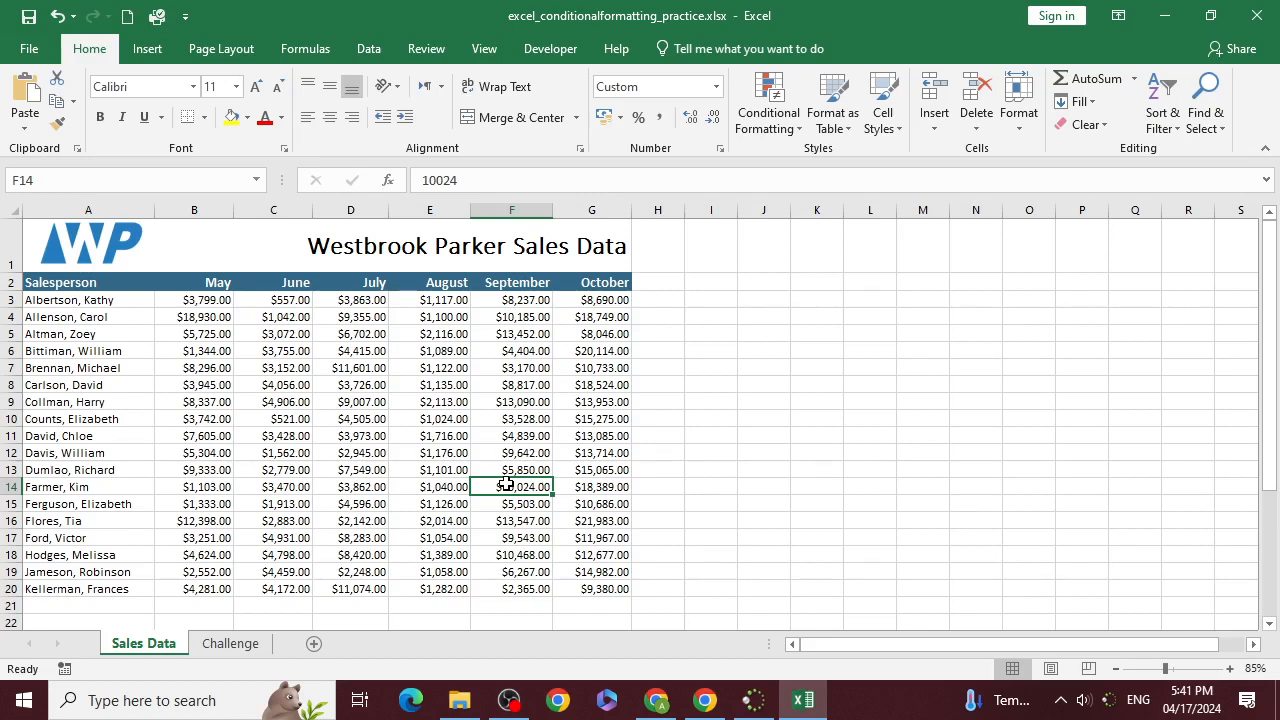
click(436, 406)
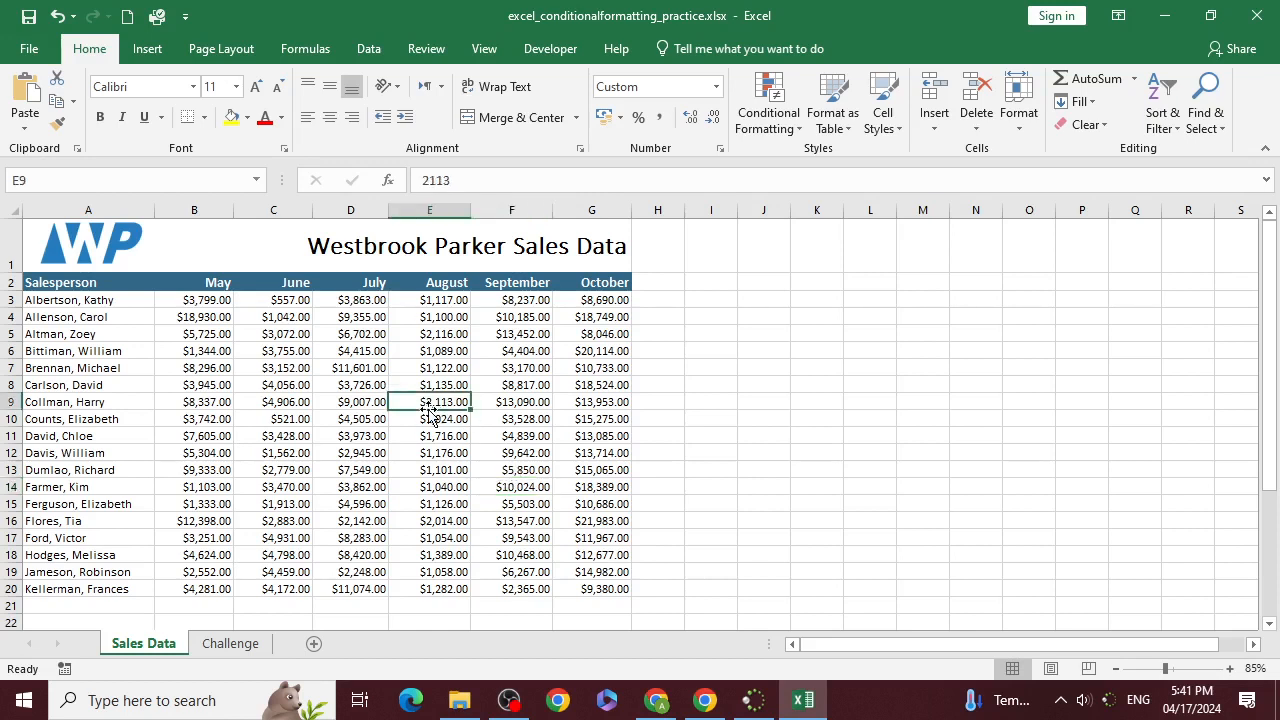
- Select the sales values in B3:G20 and set up a Greater Than highlight rule with a threshold of 4000
drag(205, 300, 610, 588)
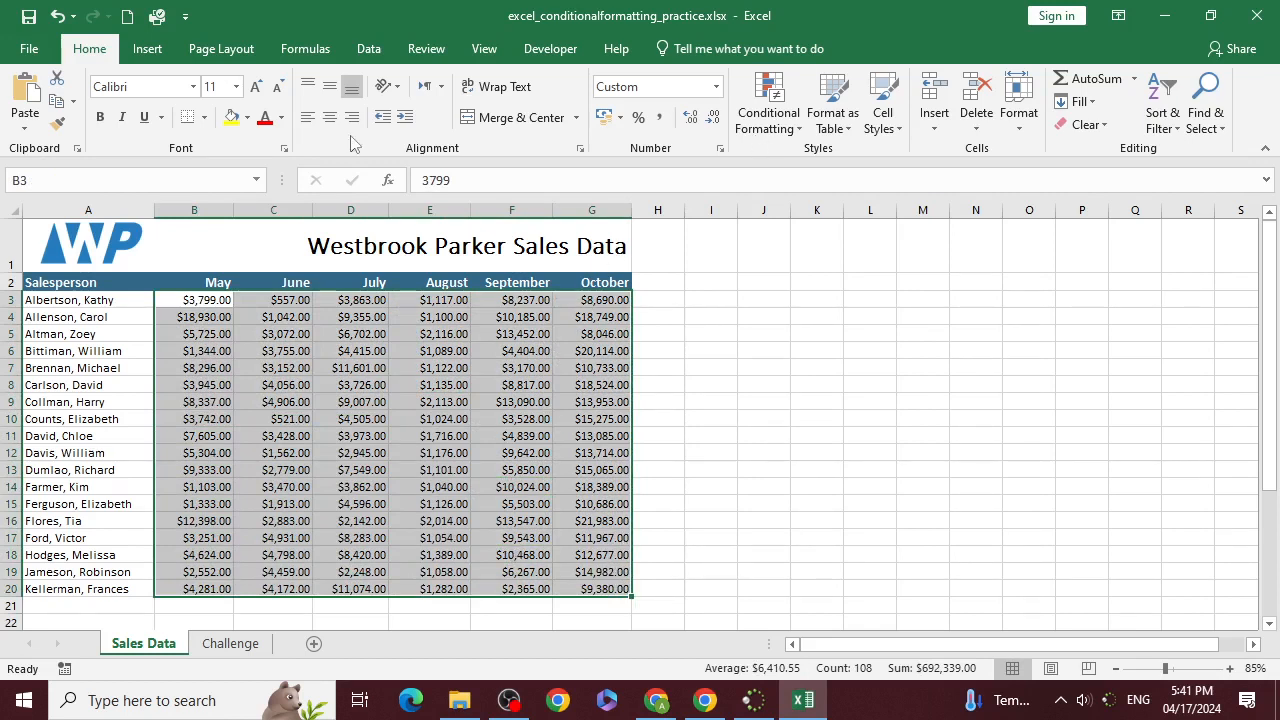
click(799, 135)
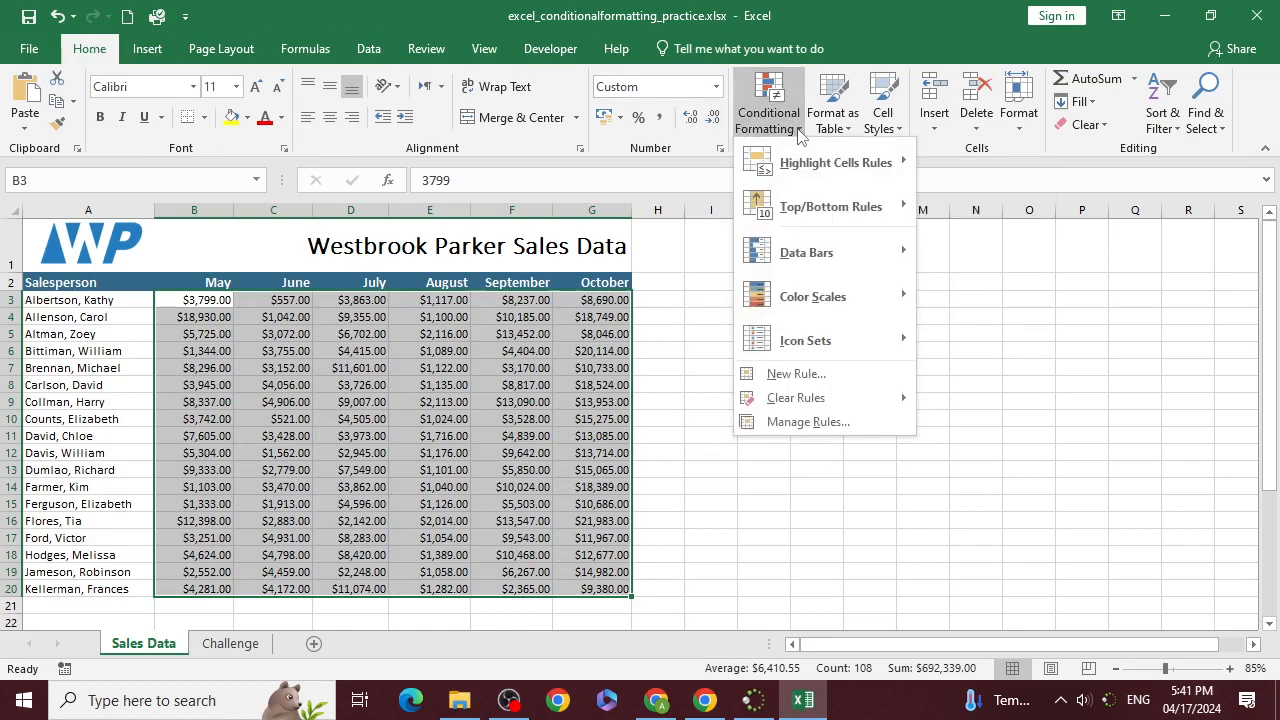
mouse_move(822, 165)
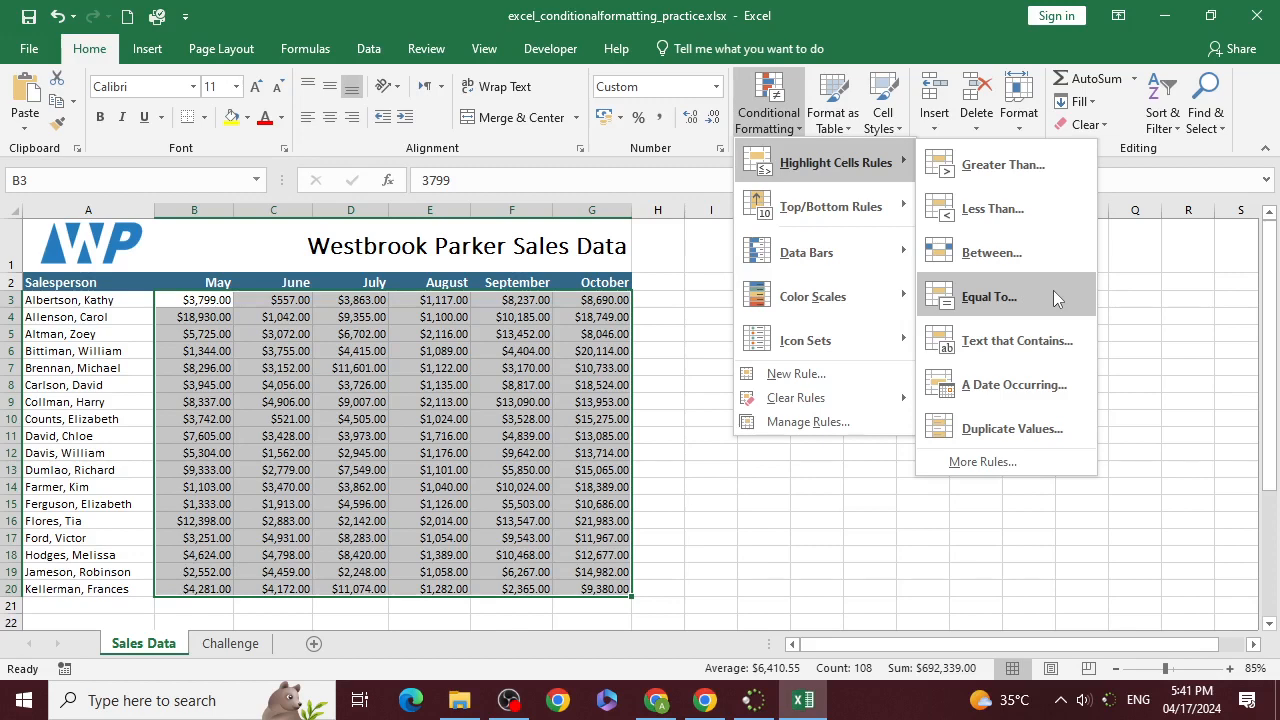
click(1023, 150)
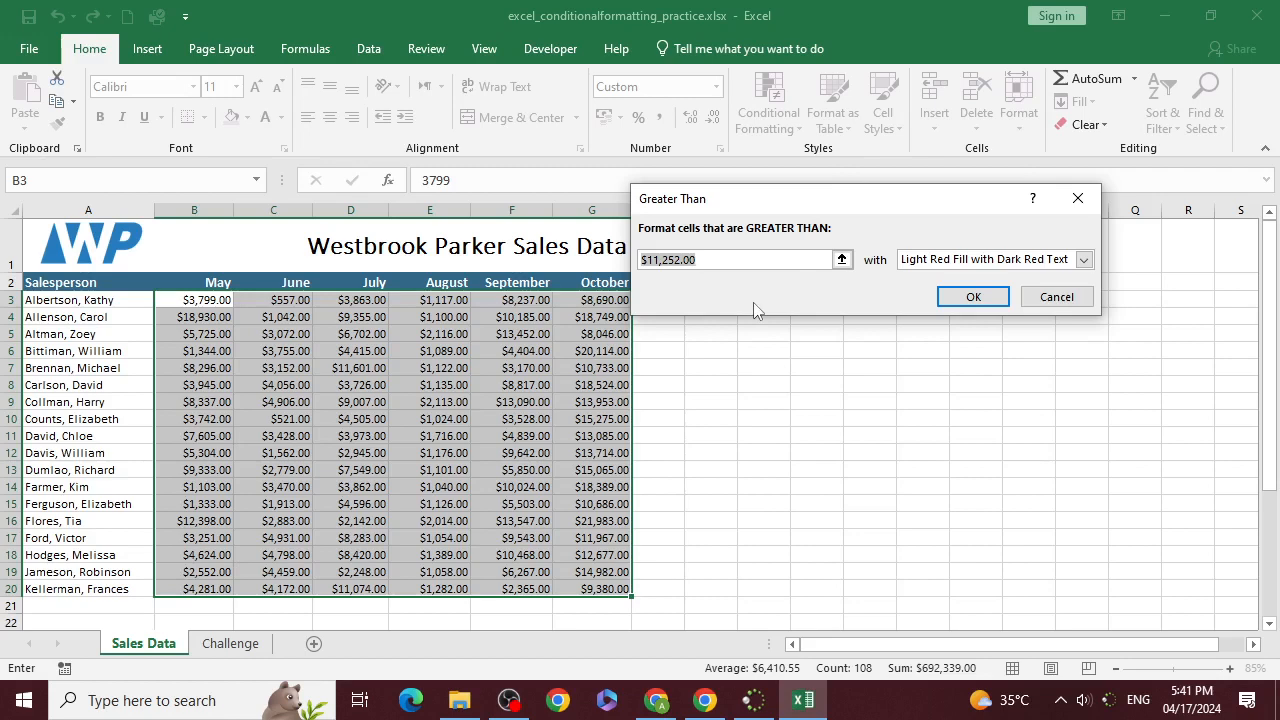
key(BackSpace)
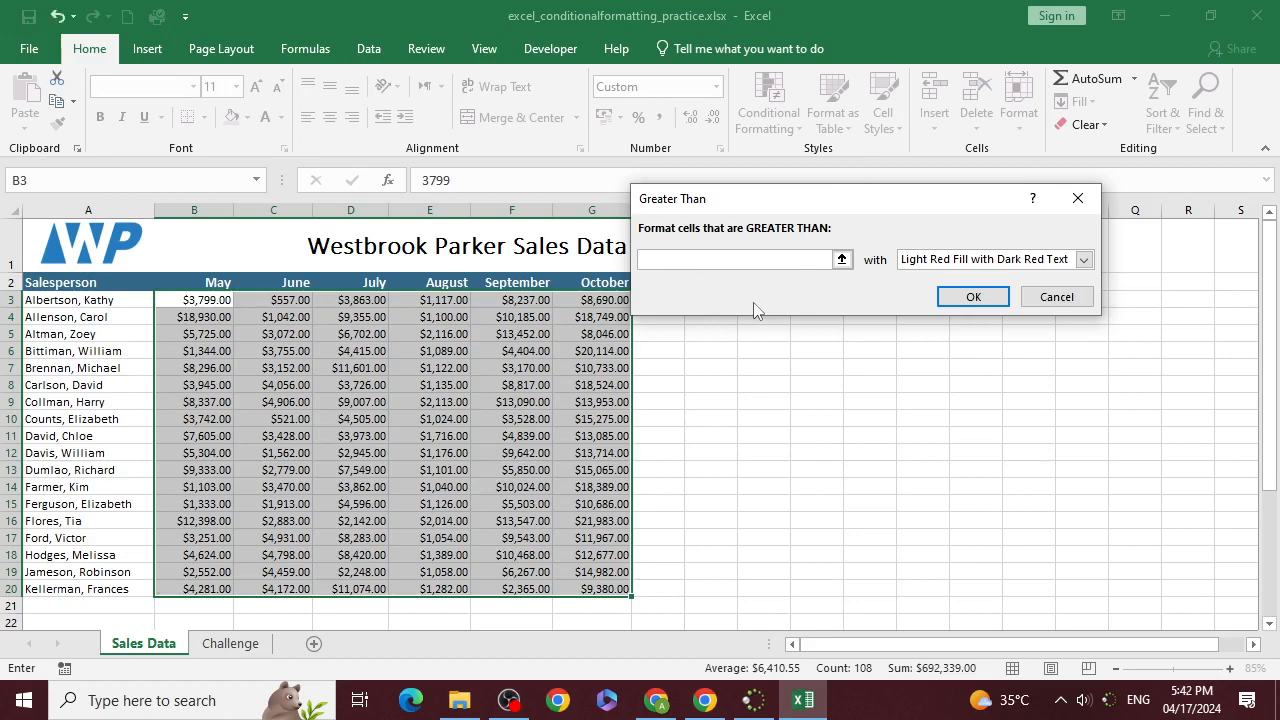
text(4000)
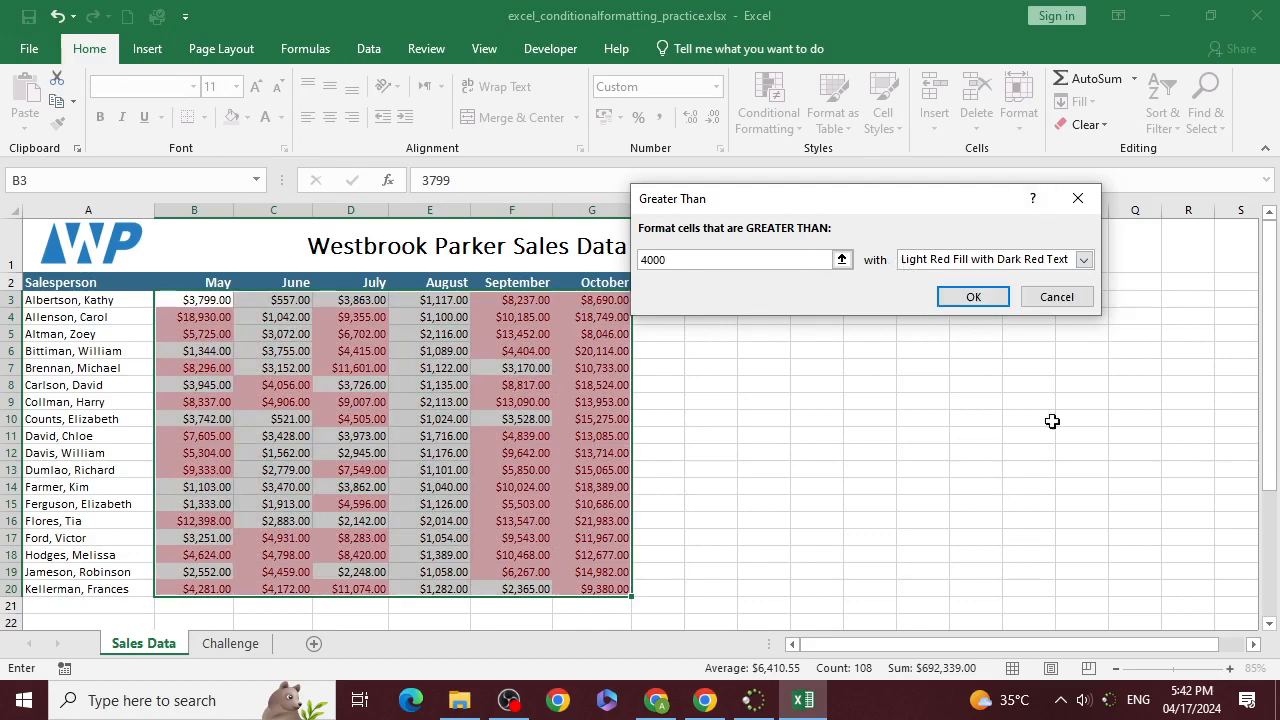
click(754, 700)
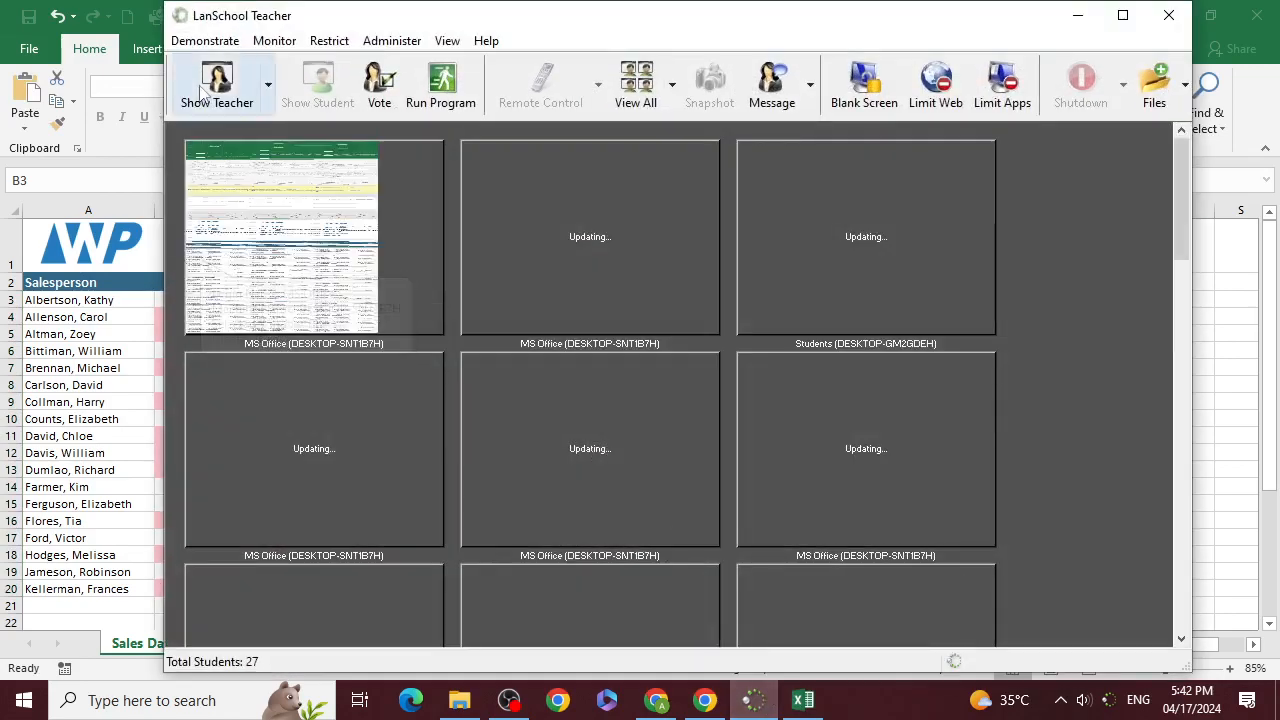
click(1078, 16)
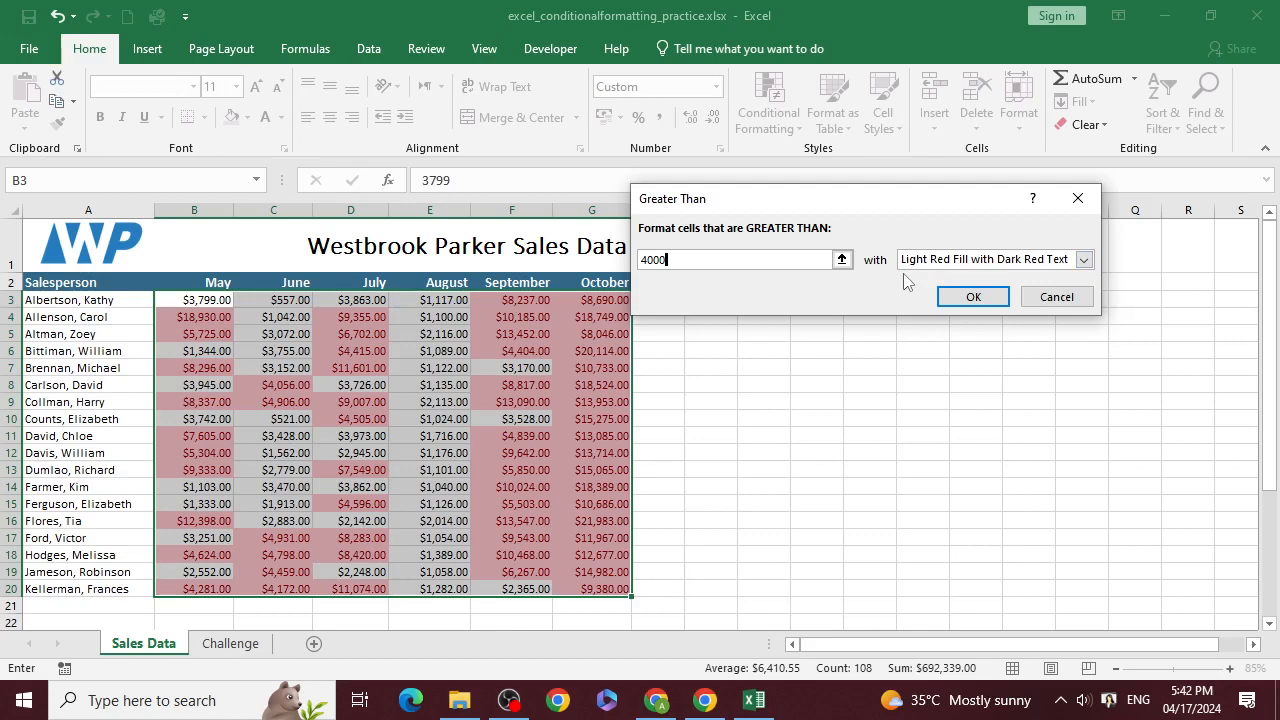
- Set the rule's format to Green Fill with Dark Green Text and open the custom color choices for its font
click(1083, 260)
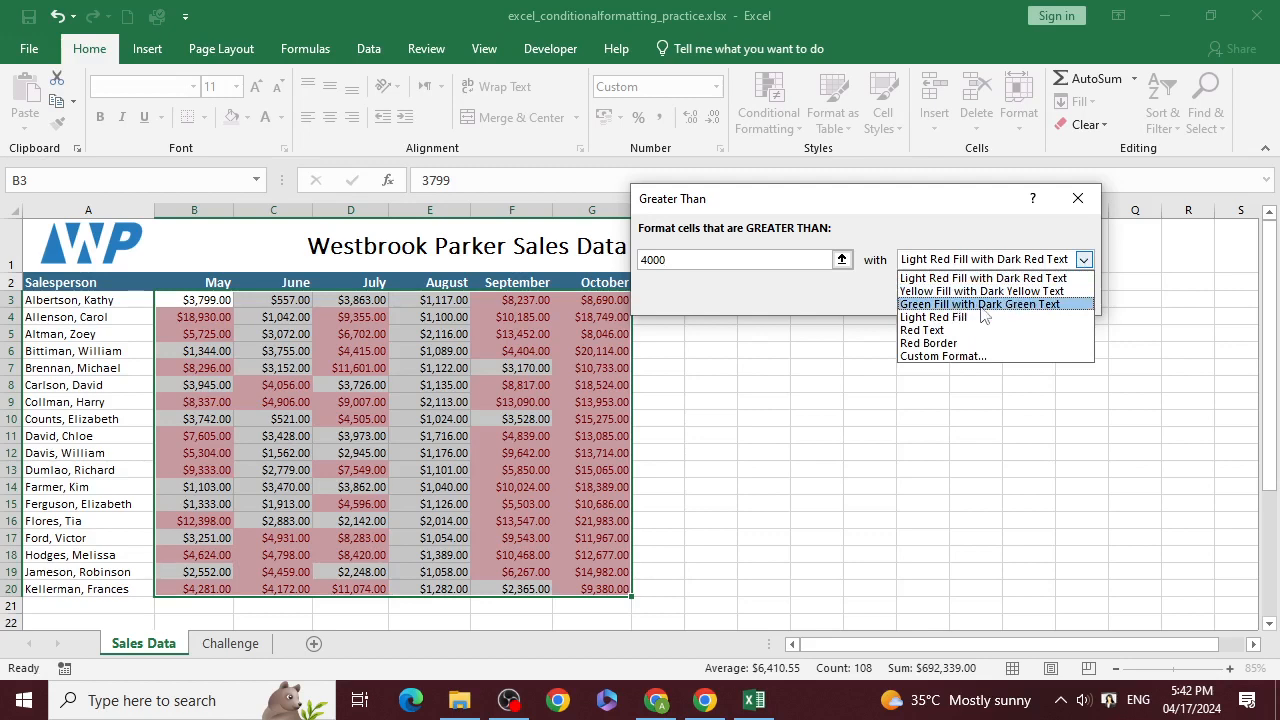
click(1050, 305)
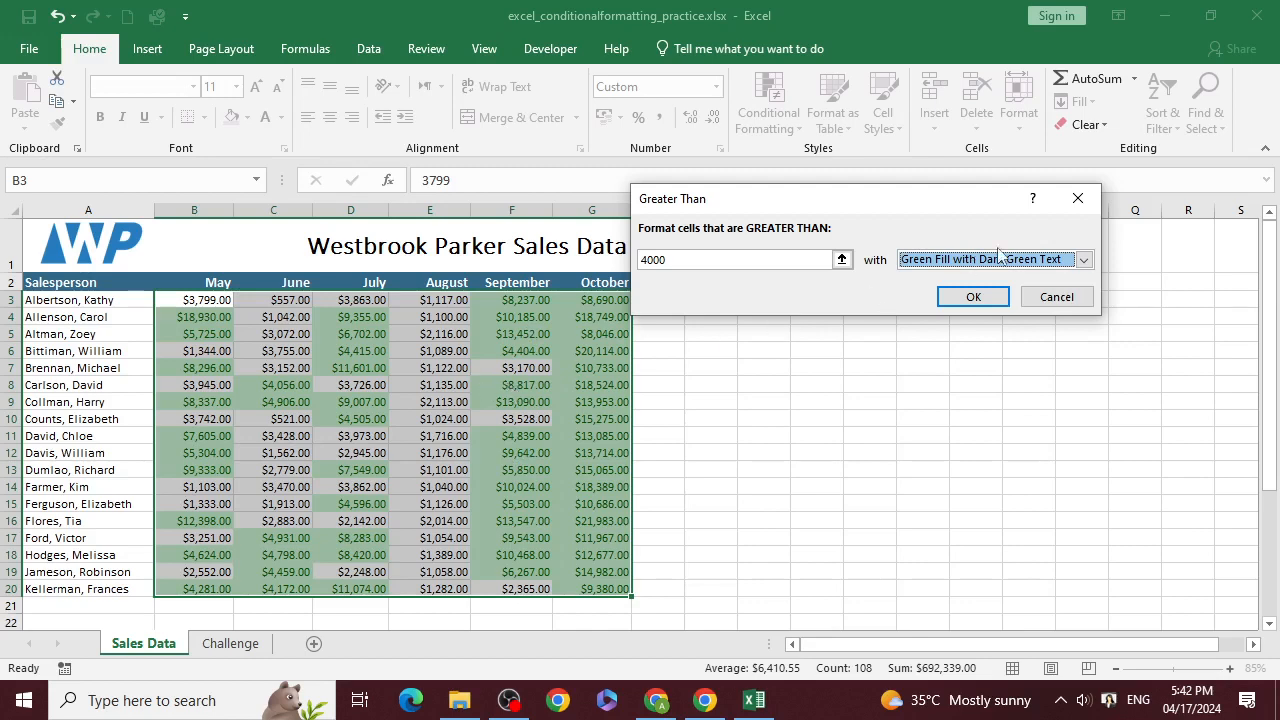
click(1084, 259)
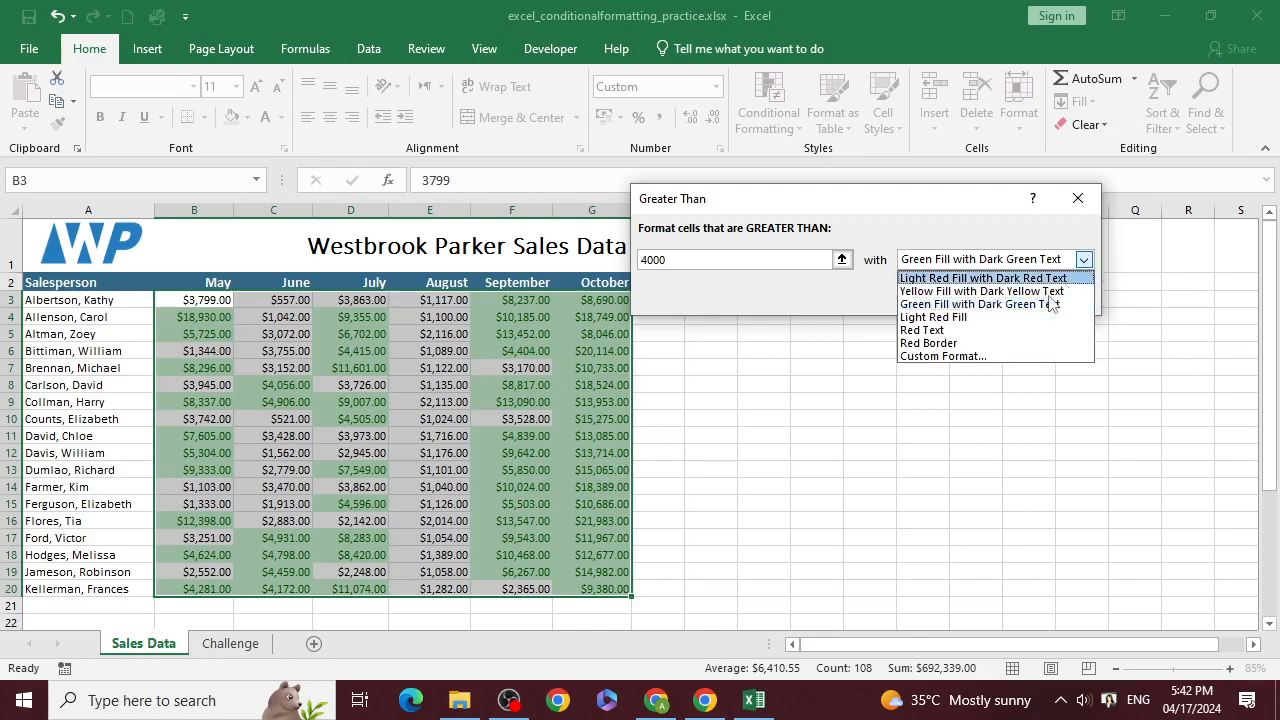
click(990, 357)
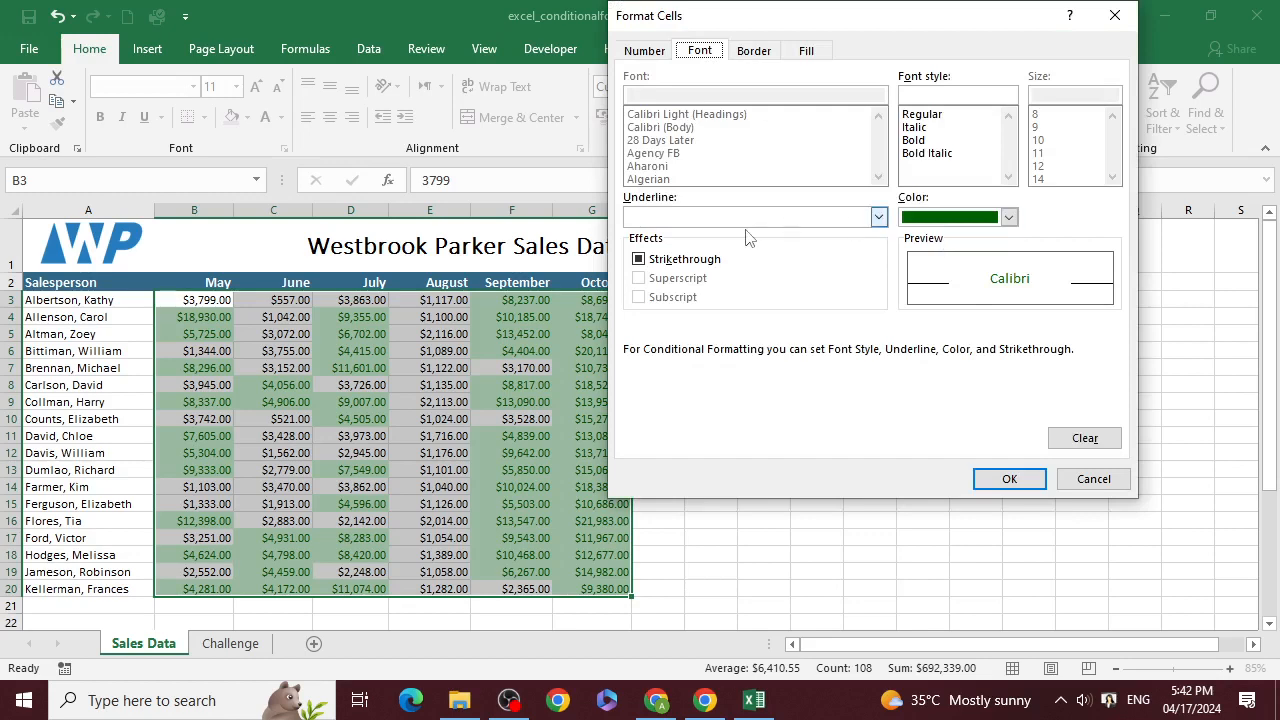
click(1009, 220)
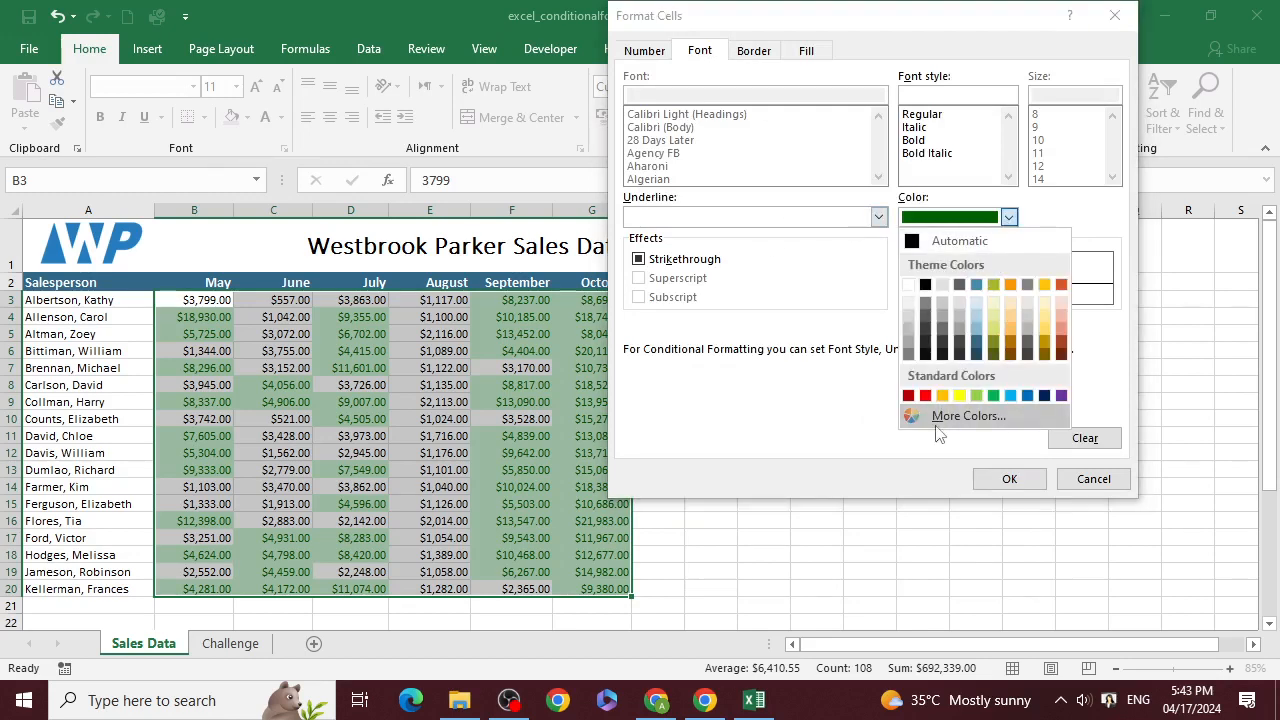
click(968, 416)
- Try several custom font colors and switch the color model to HSL and back to RGB
click(841, 154)
click(874, 137)
click(817, 169)
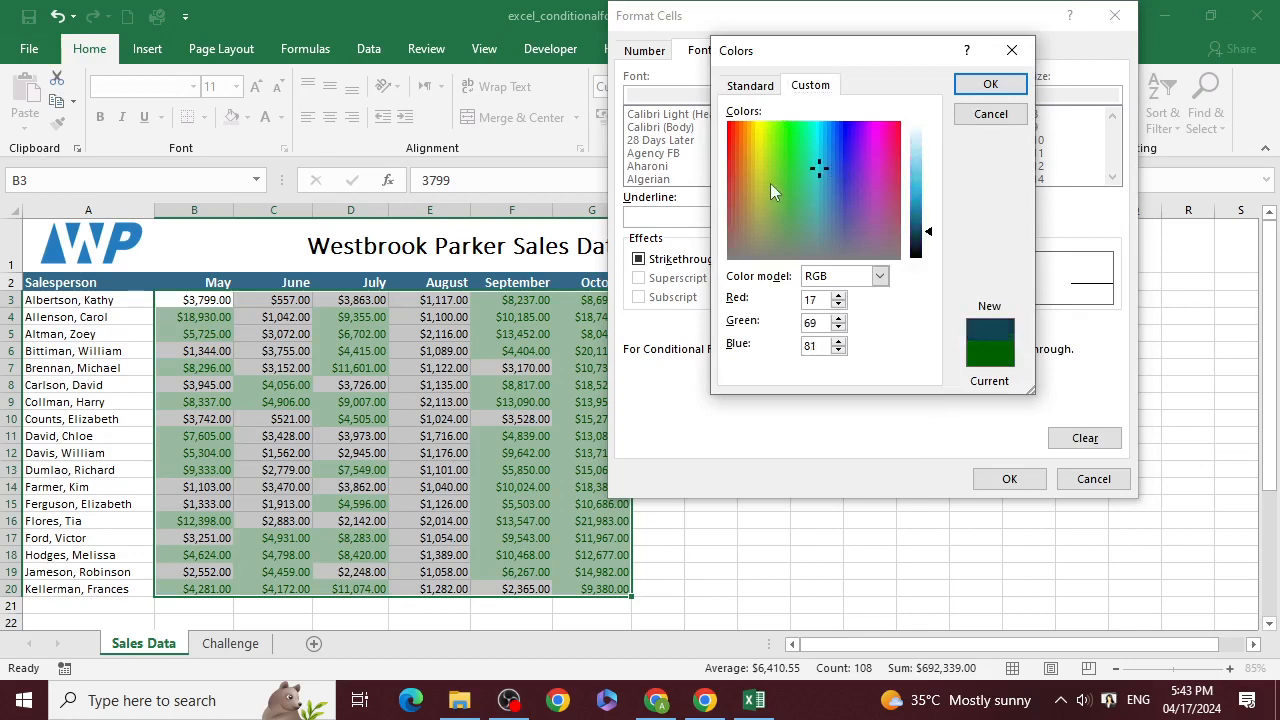
click(761, 140)
click(879, 277)
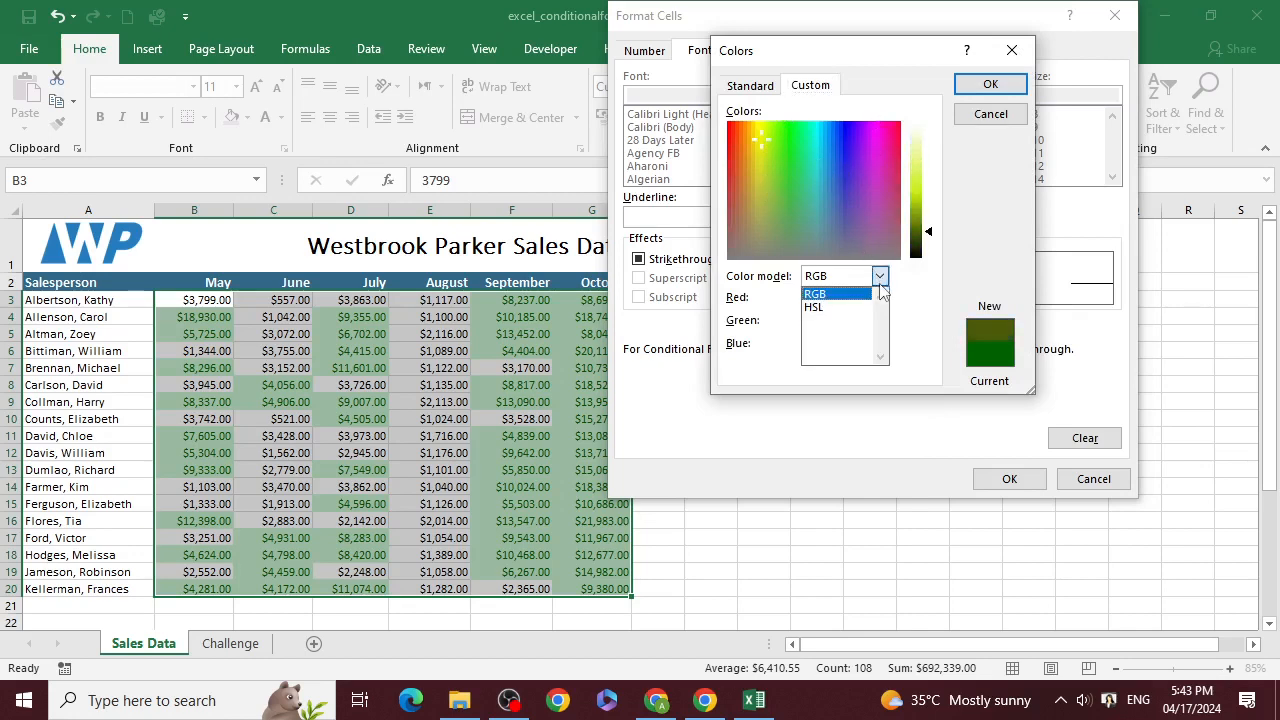
click(814, 307)
click(879, 276)
click(843, 295)
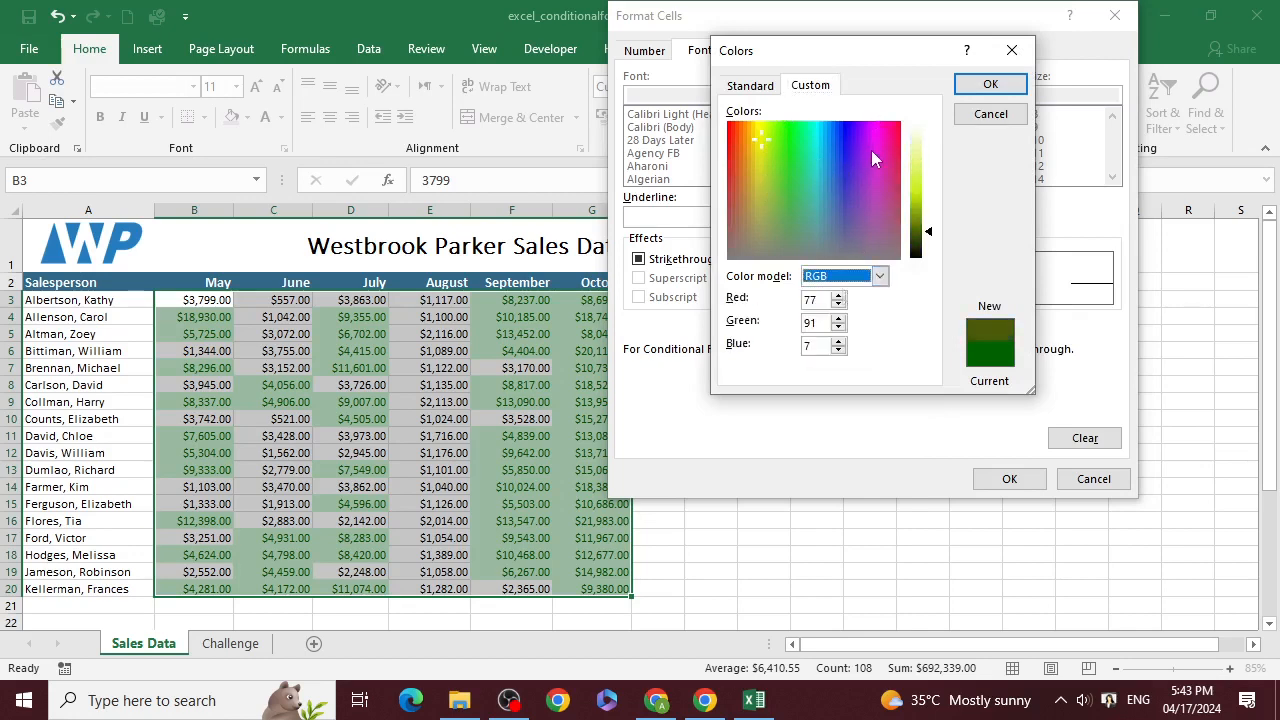
- Set the rule's font color to a custom dark red
click(899, 158)
click(964, 90)
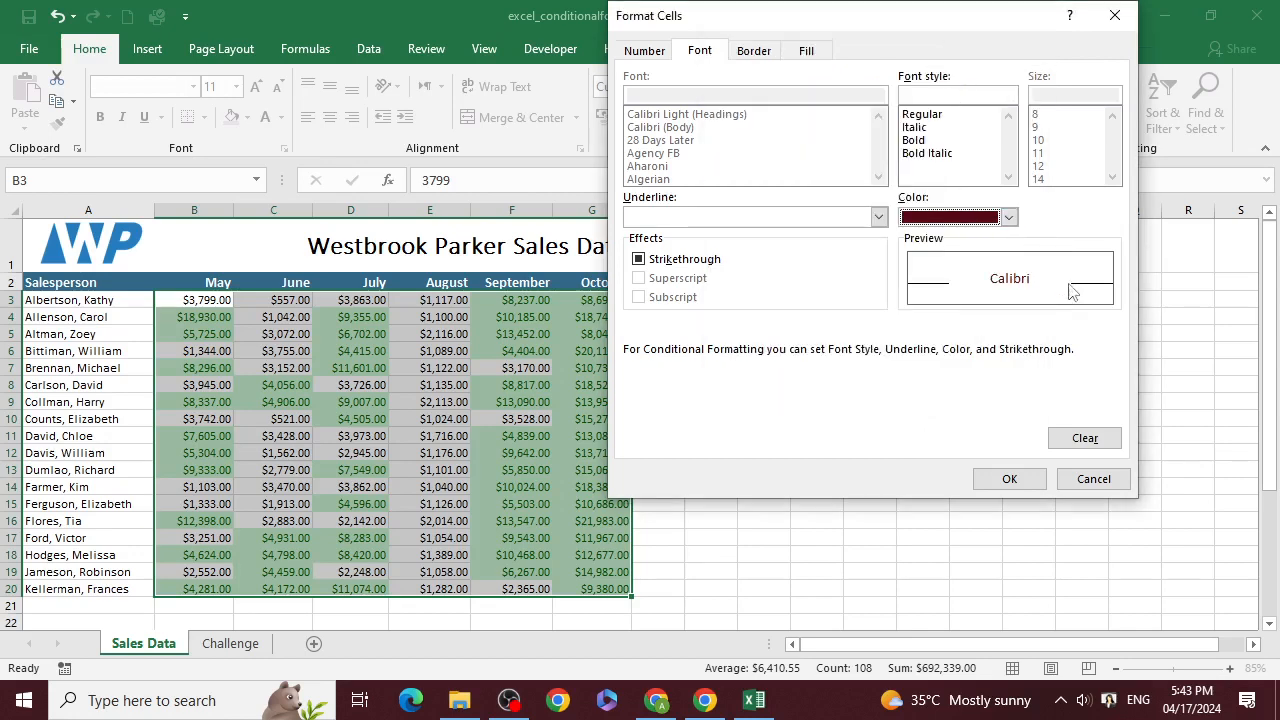
- Try the italic and bold font styles and several border line styles for the rule's custom format
click(914, 128)
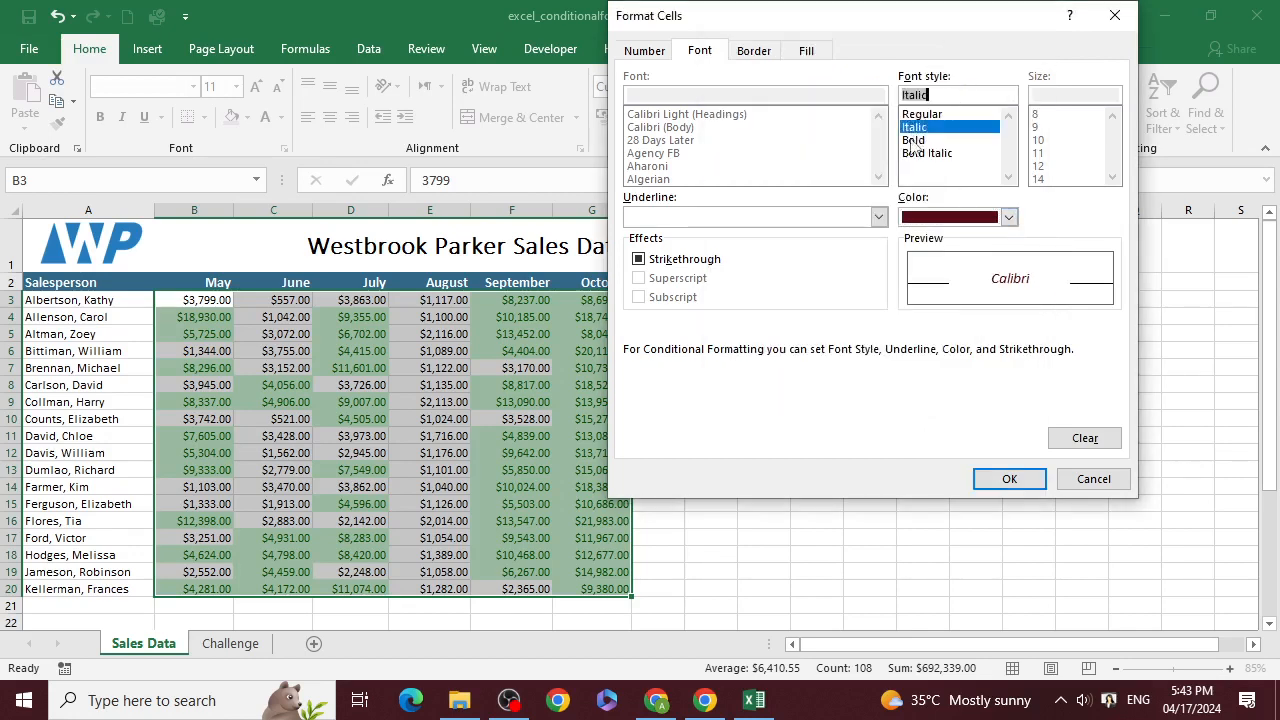
click(913, 140)
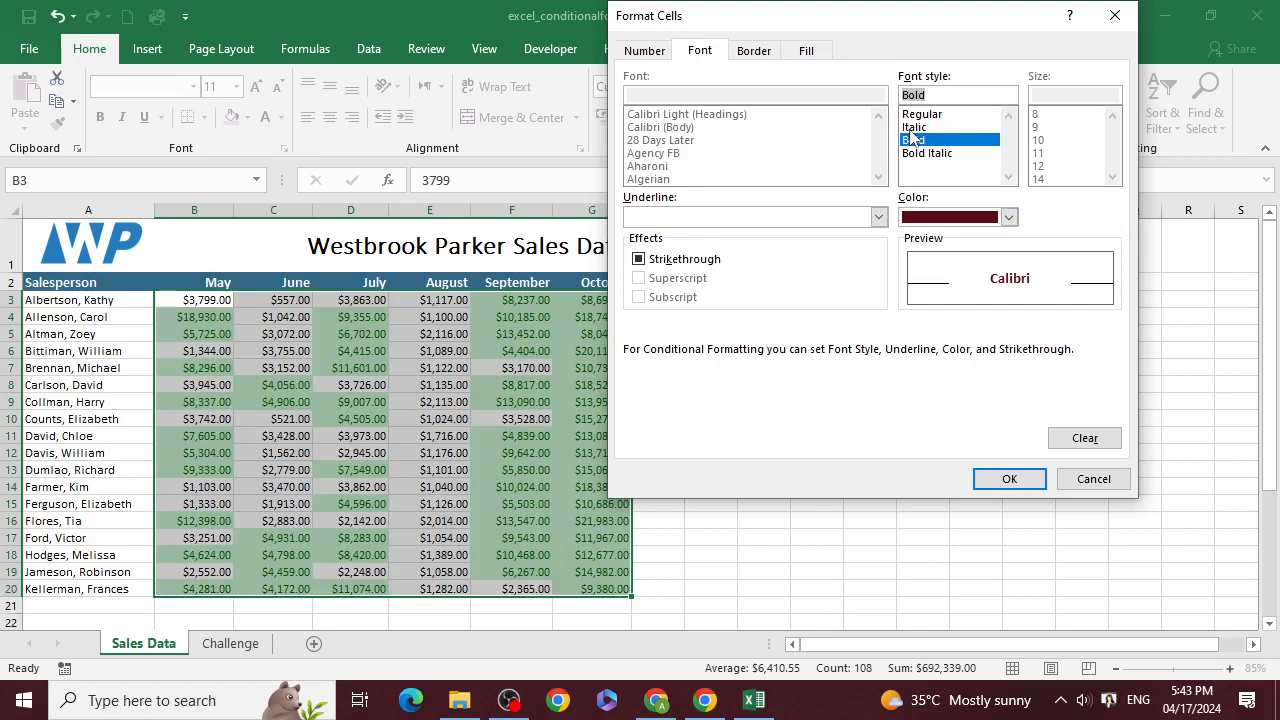
click(744, 50)
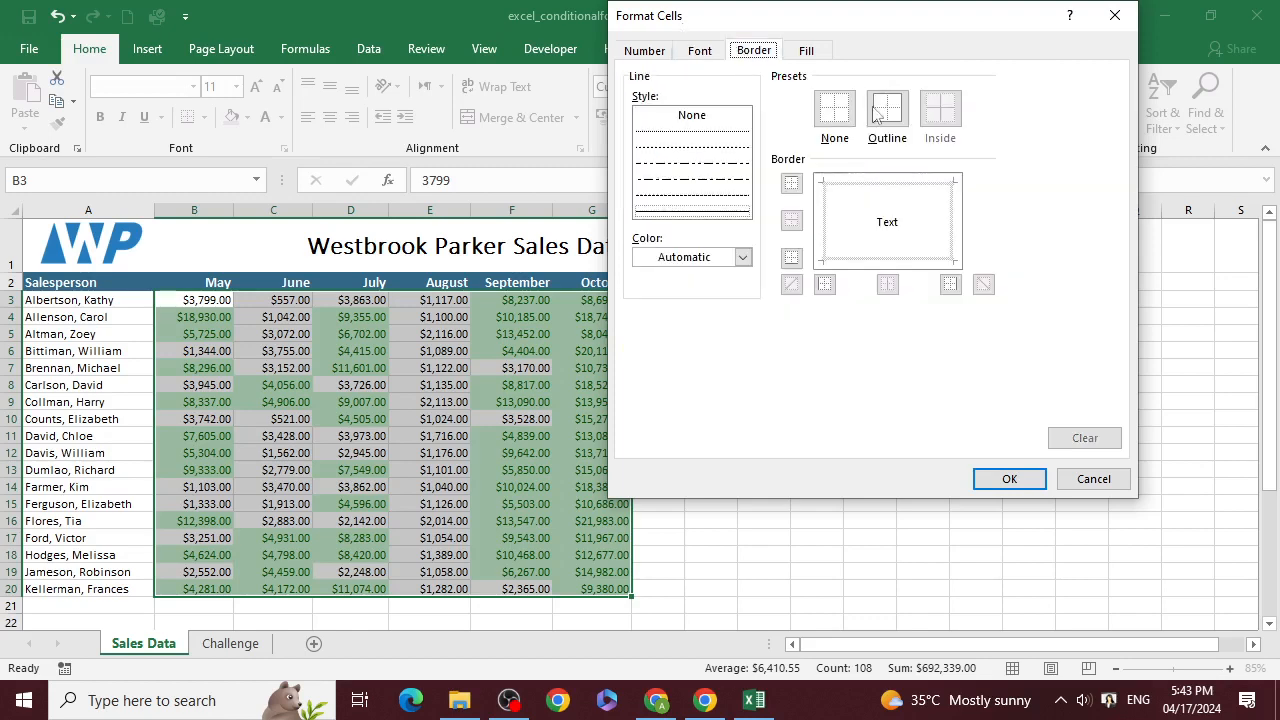
click(724, 174)
click(728, 147)
click(728, 135)
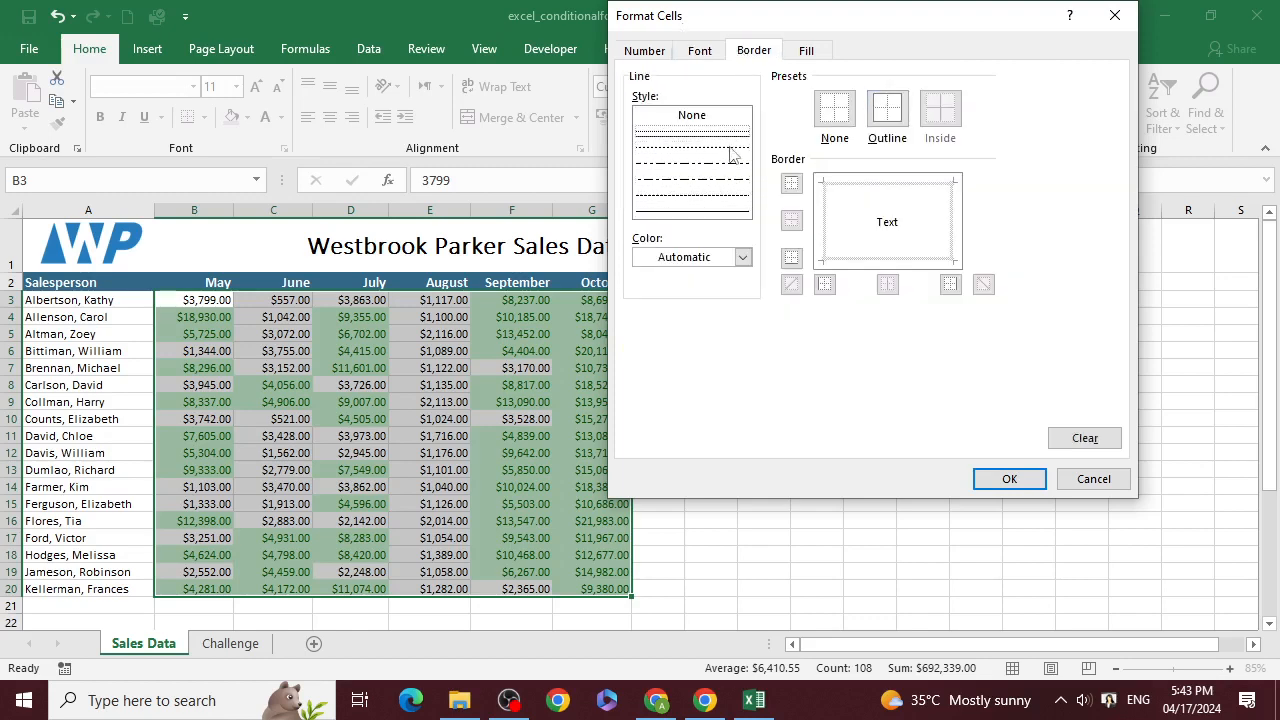
click(734, 200)
- Try several fill colors, including blue and purple, for the rule's custom format and discard the custom format
click(806, 50)
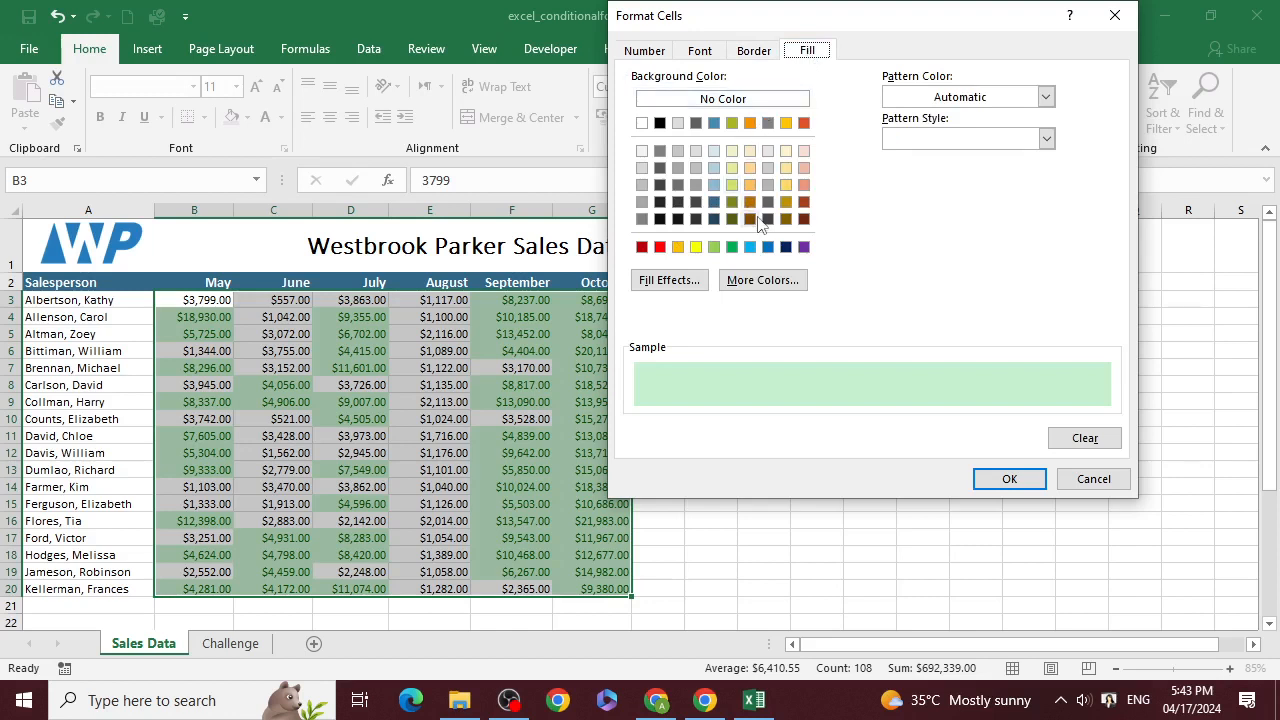
click(732, 247)
click(768, 249)
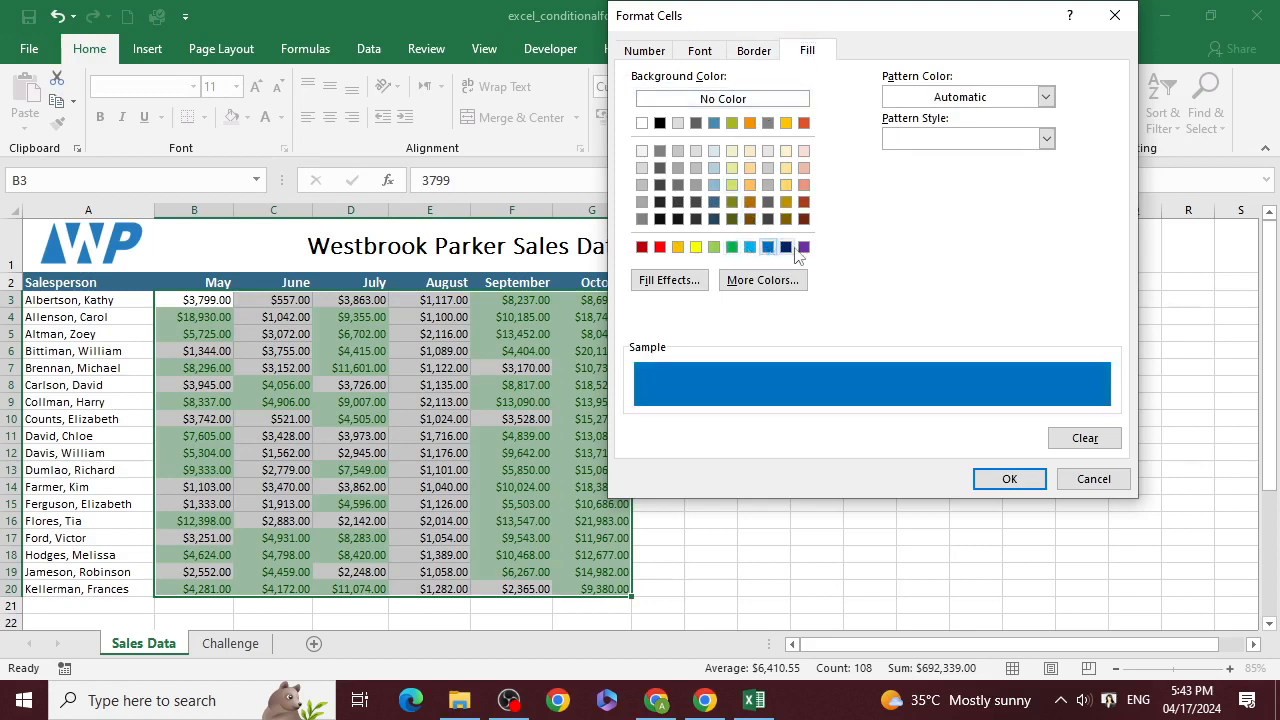
click(786, 249)
click(804, 252)
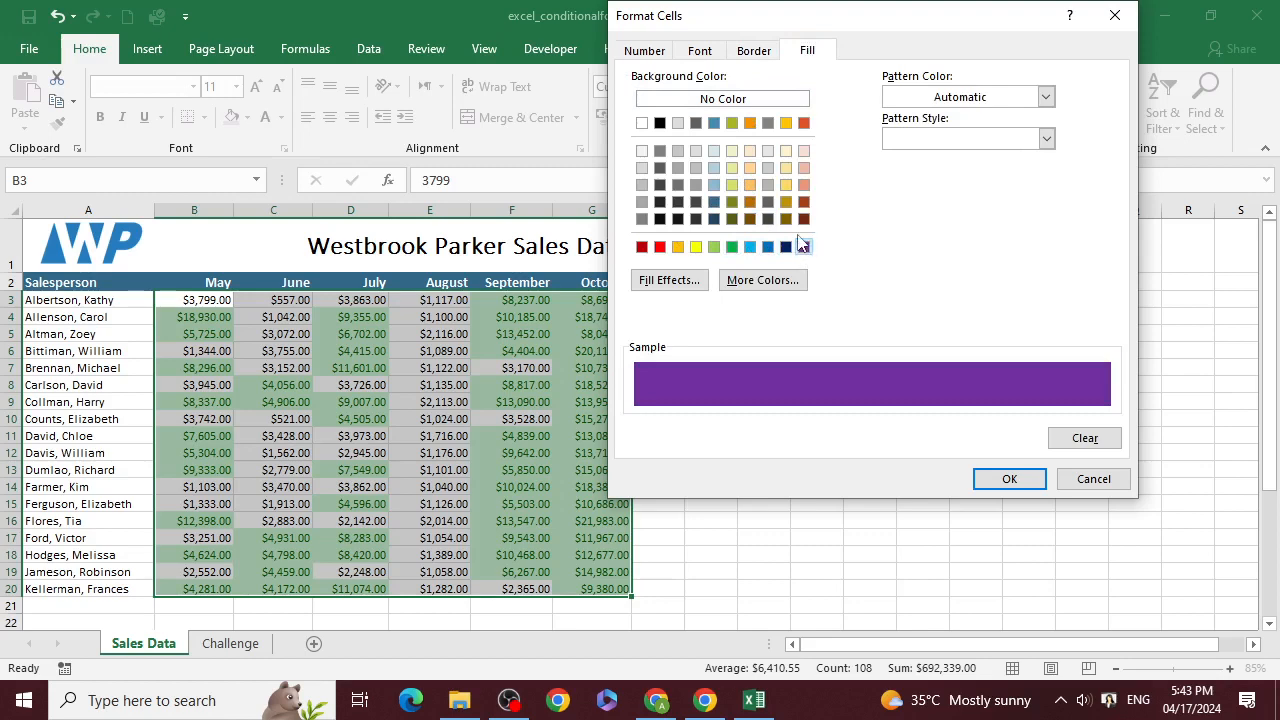
click(1117, 481)
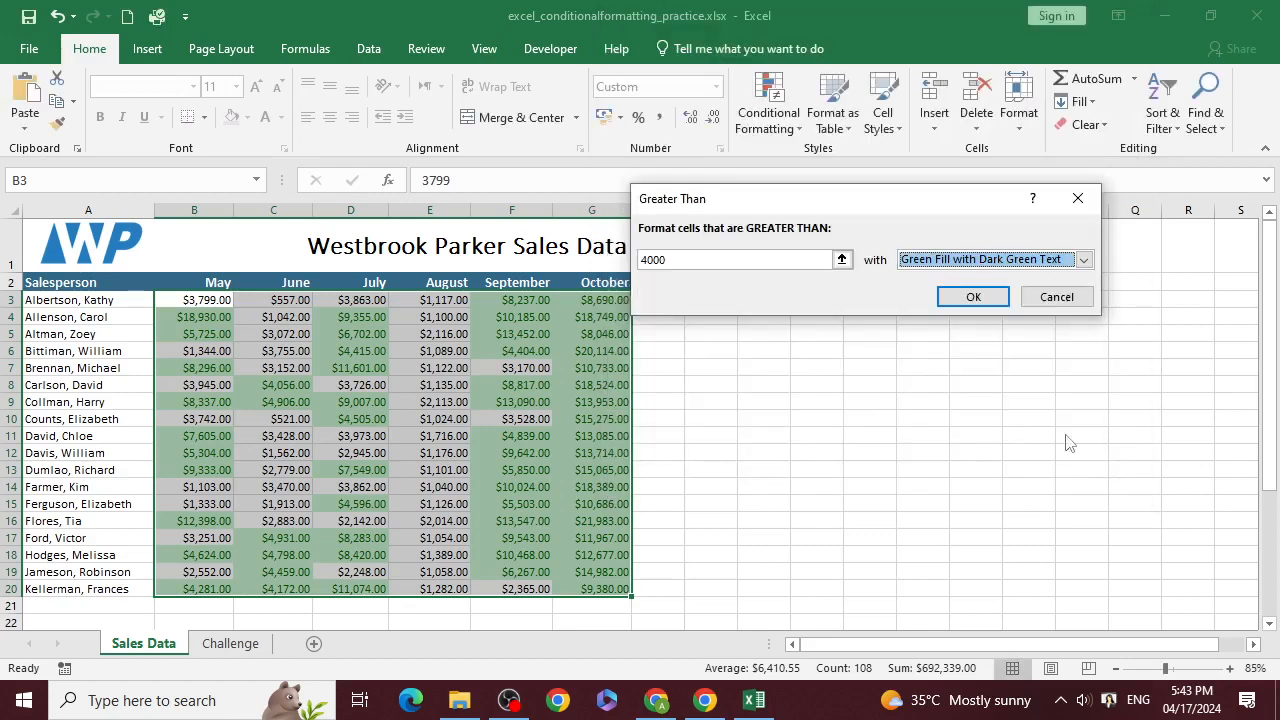
- Apply the Greater Than 4000 rule with Green Fill with Dark Green Text to the sales values
click(957, 296)
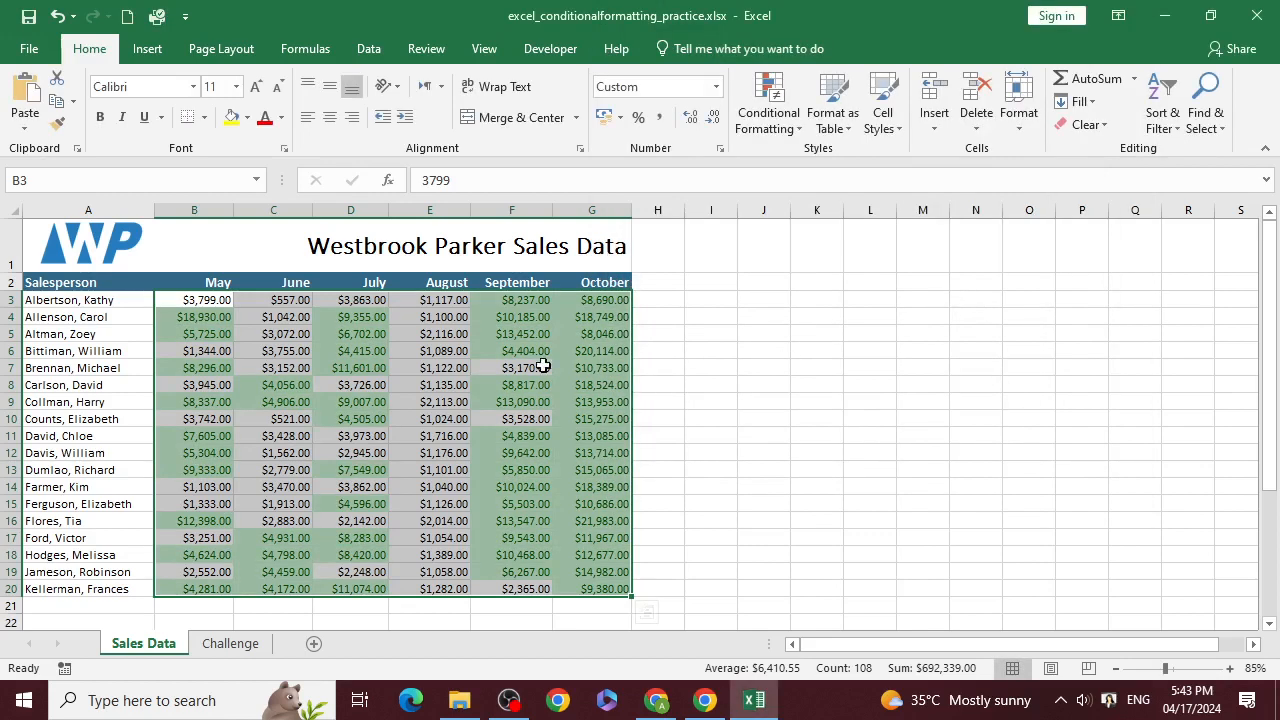
click(538, 367)
scroll(355, 440, down, 1)
scroll(352, 455, up, 1)
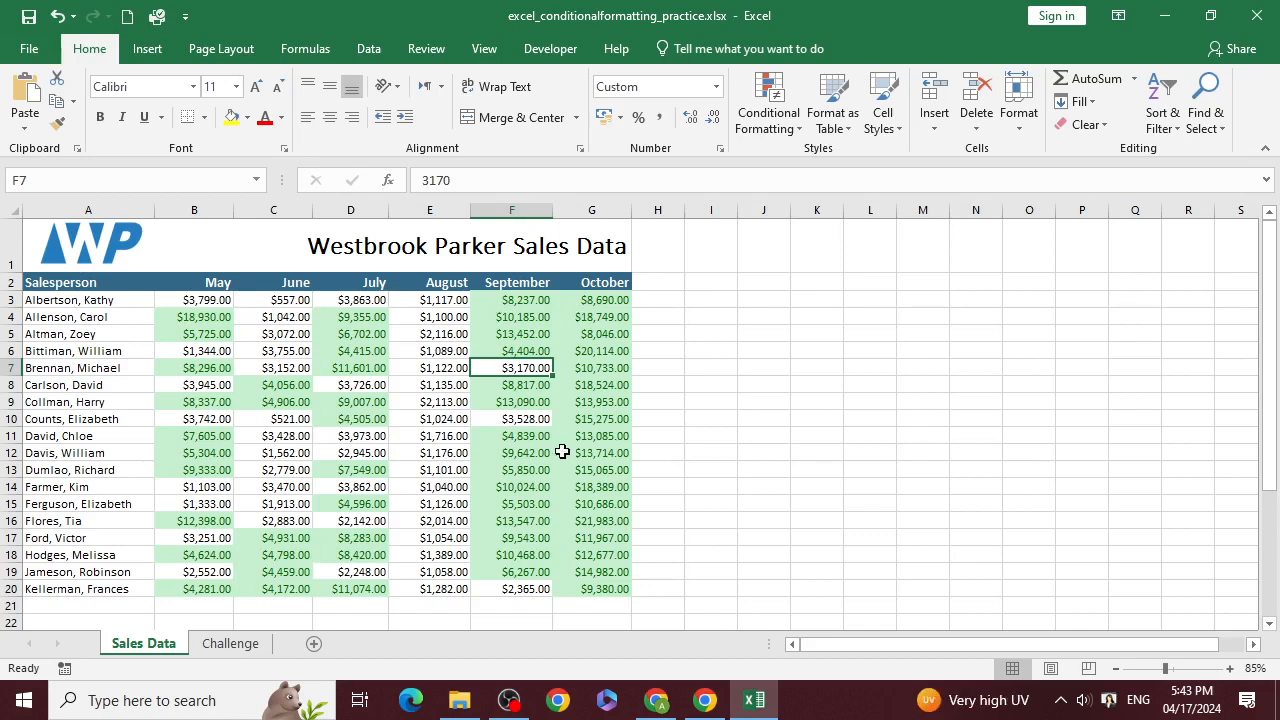
- Examine the green highlighting in the first salespeople's rows and down the August column
click(110, 310)
click(108, 302)
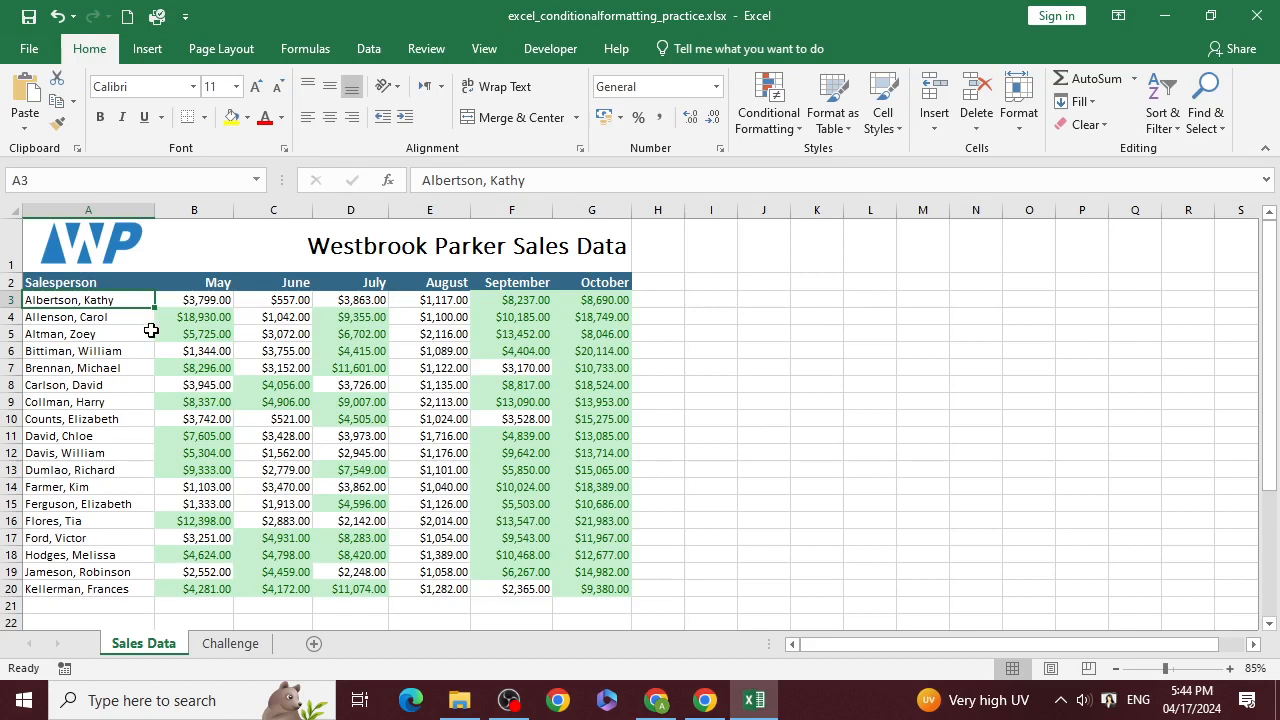
drag(219, 299, 462, 295)
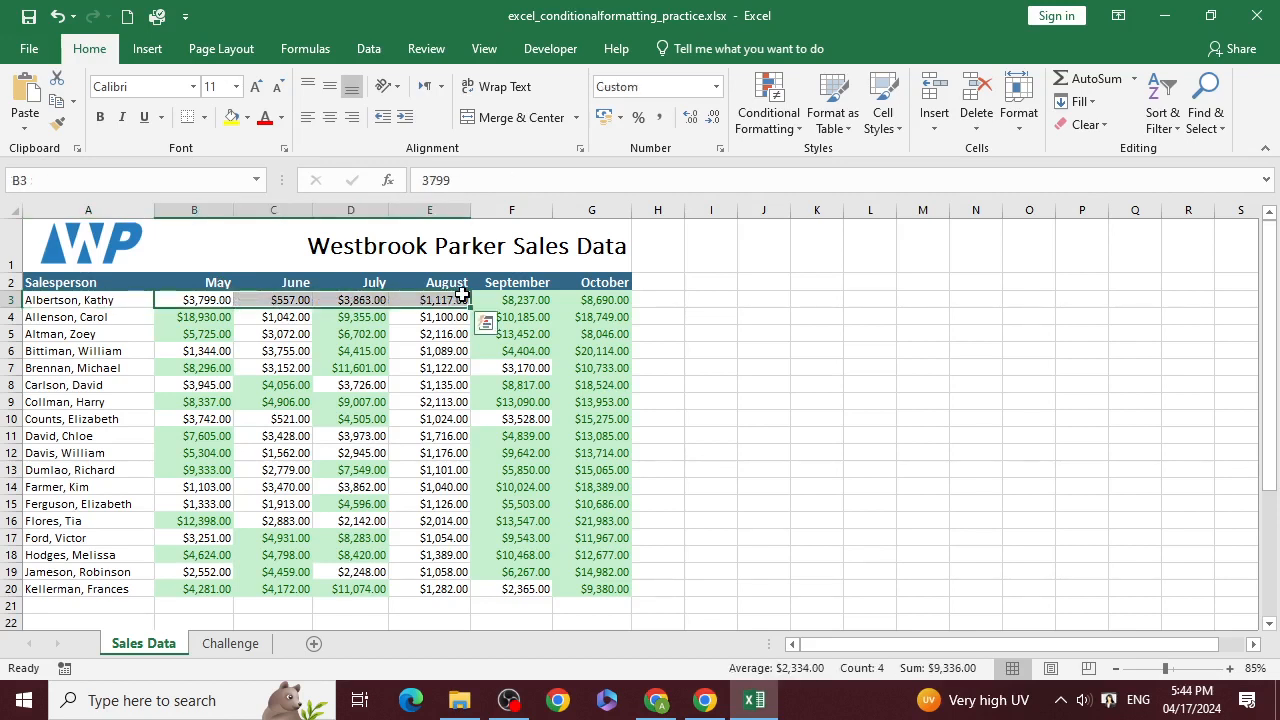
click(500, 296)
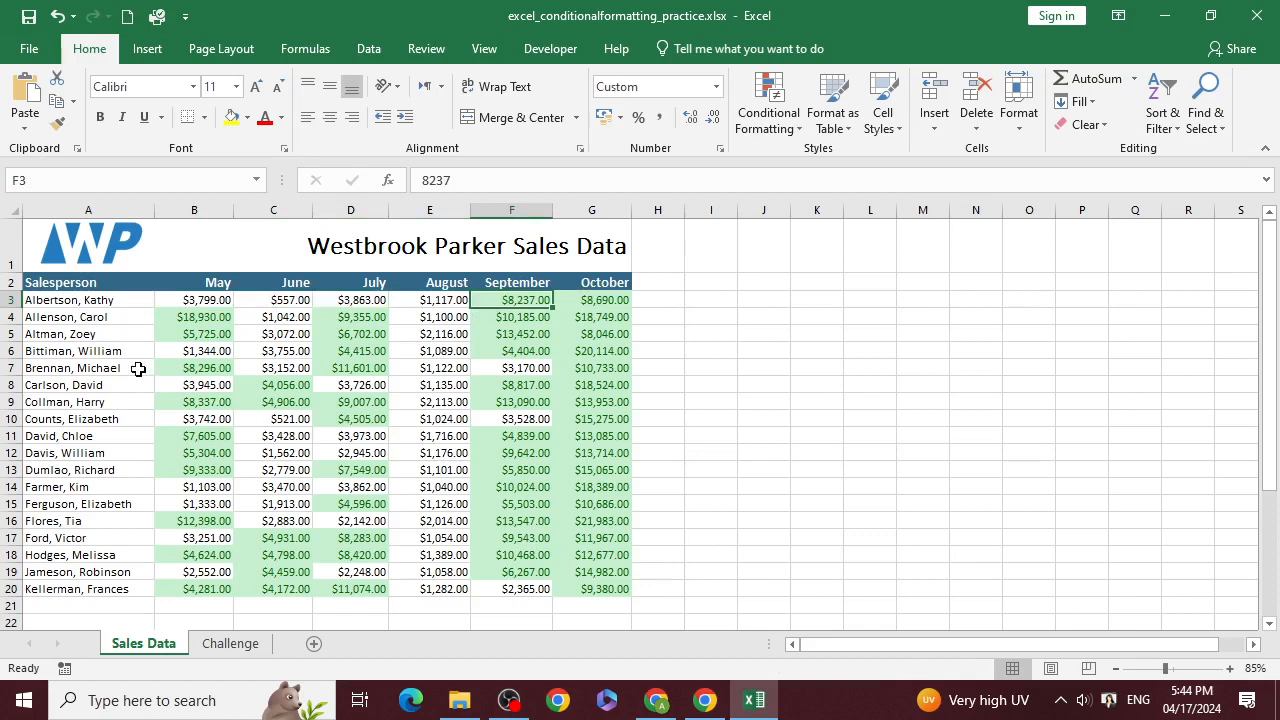
drag(186, 318, 590, 318)
click(597, 354)
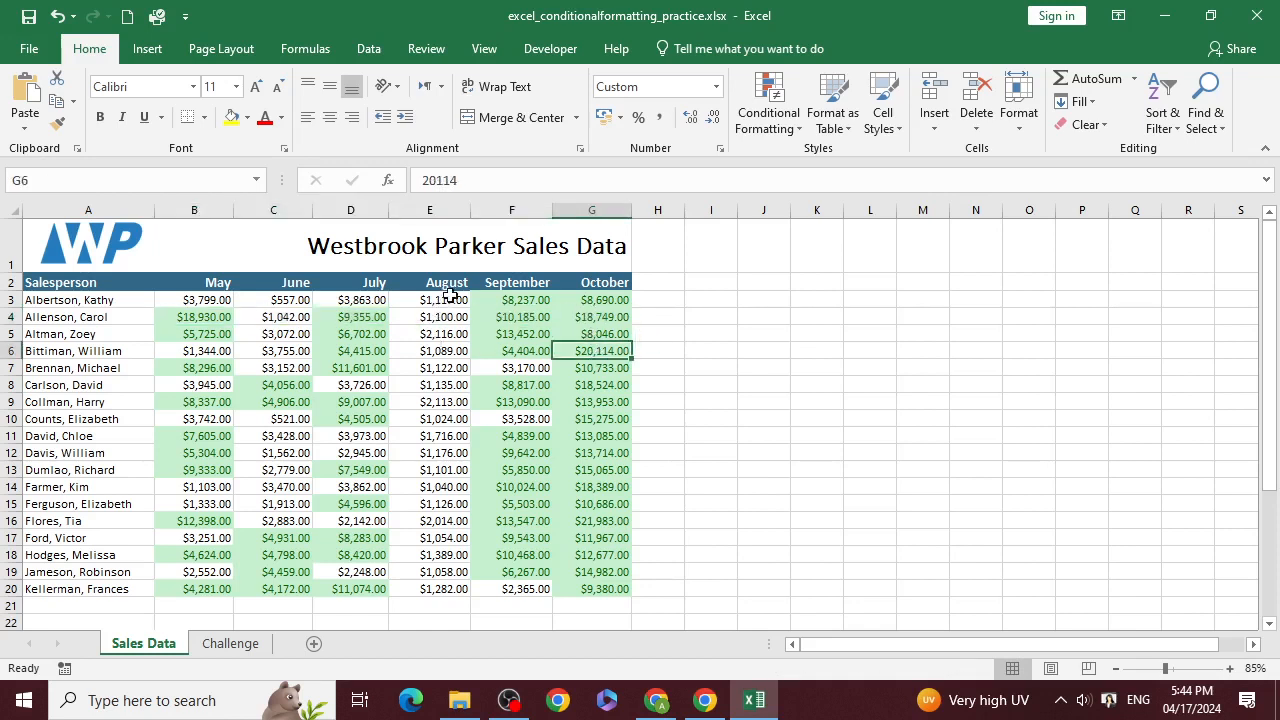
drag(440, 300, 435, 592)
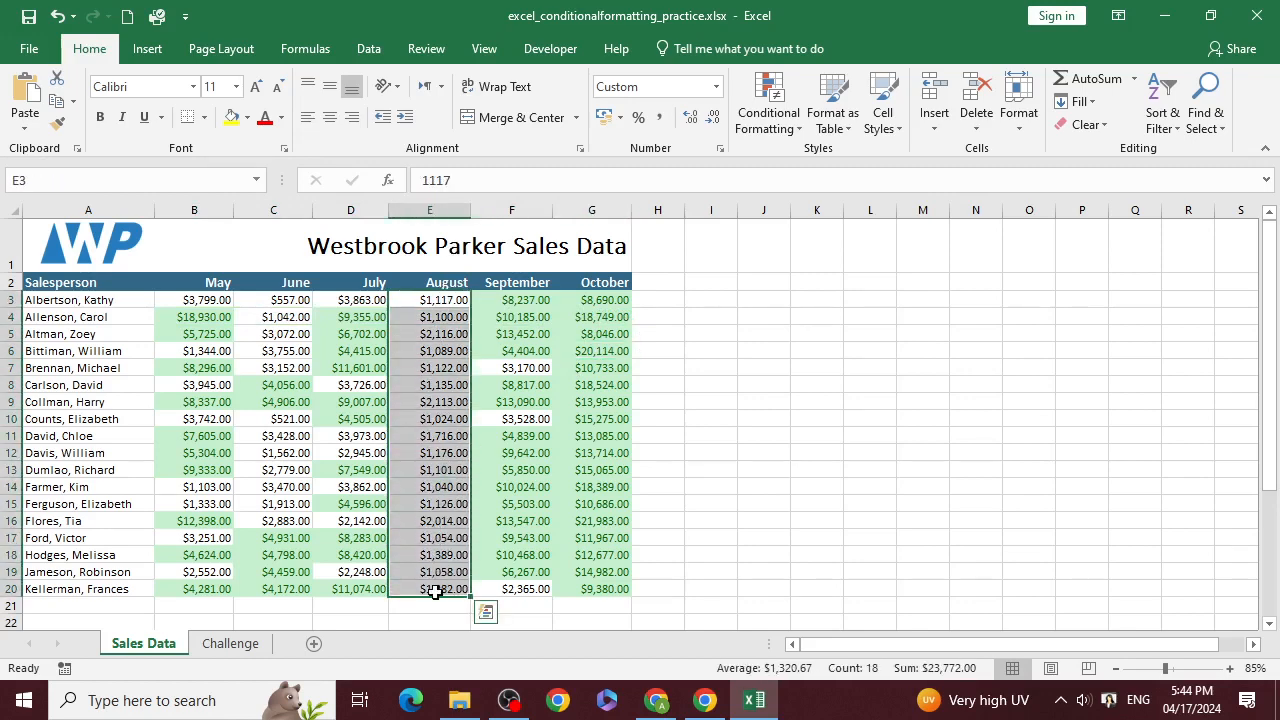
scroll(440, 521, down, 1)
scroll(440, 521, up, 1)
click(768, 120)
key(Escape)
- Select the sales values in B3:G20 and start a custom data bar formatting rule for them
drag(165, 302, 600, 588)
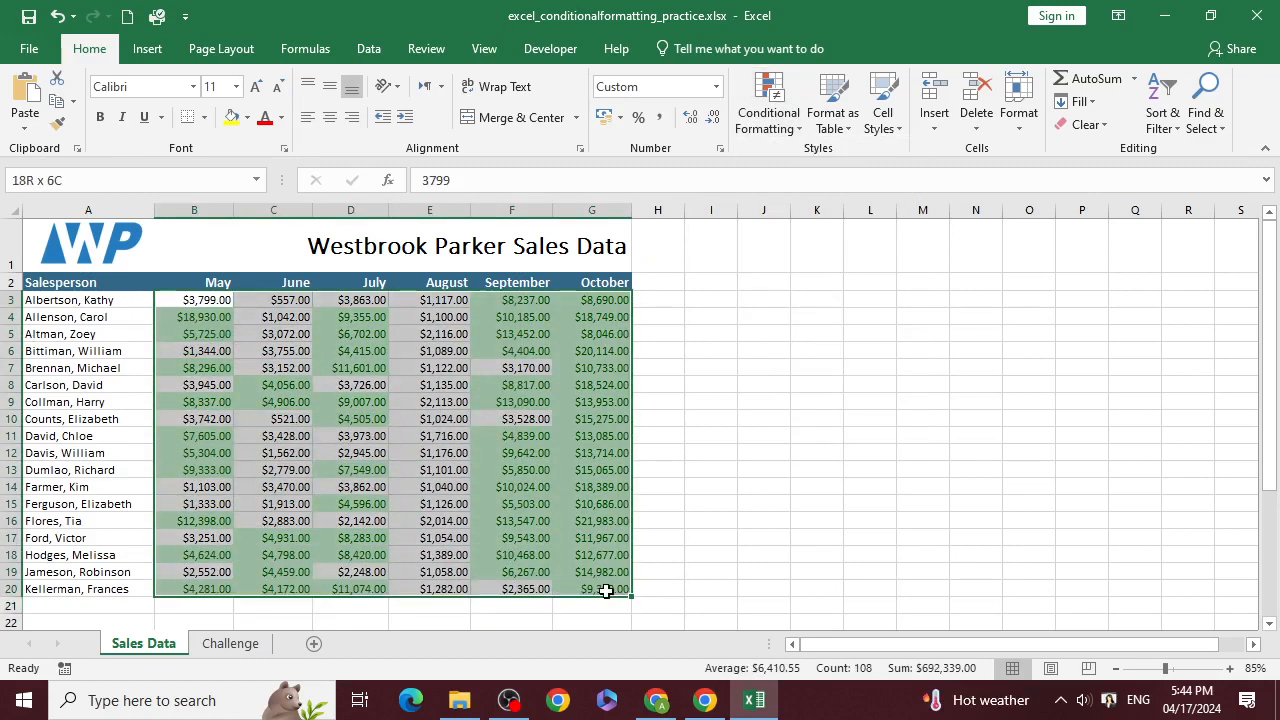
click(790, 138)
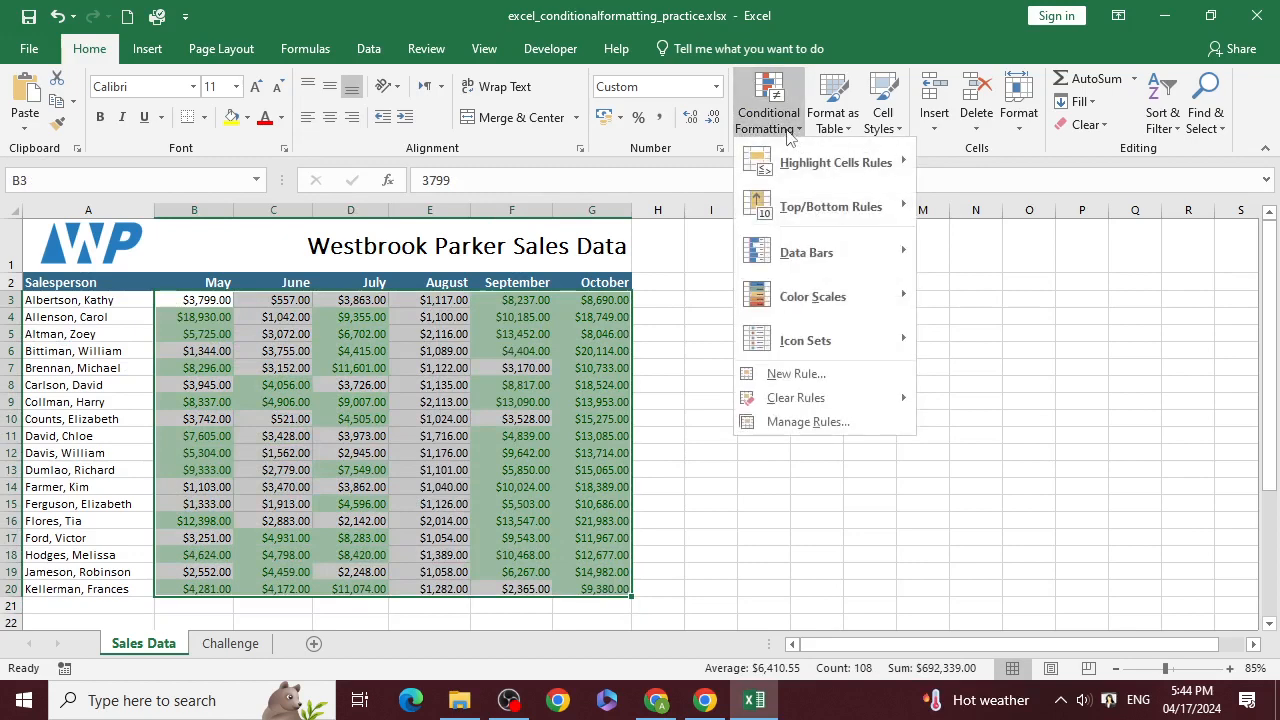
mouse_move(872, 262)
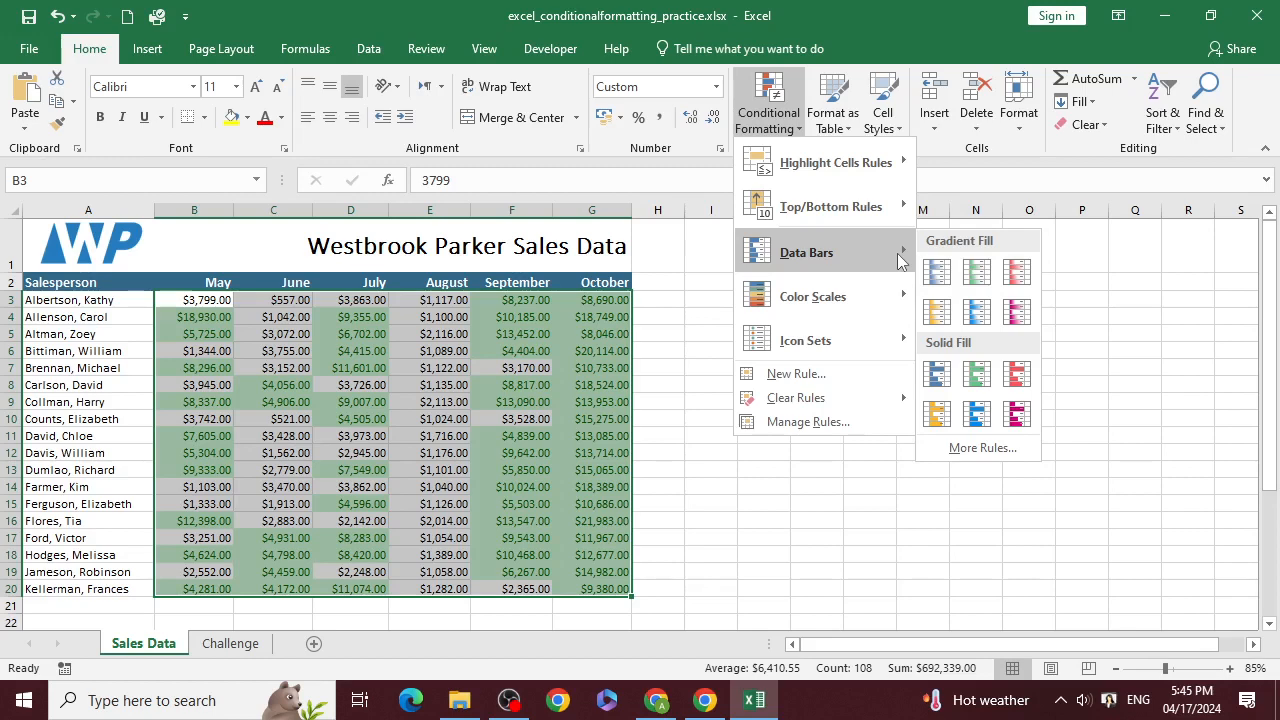
click(1017, 455)
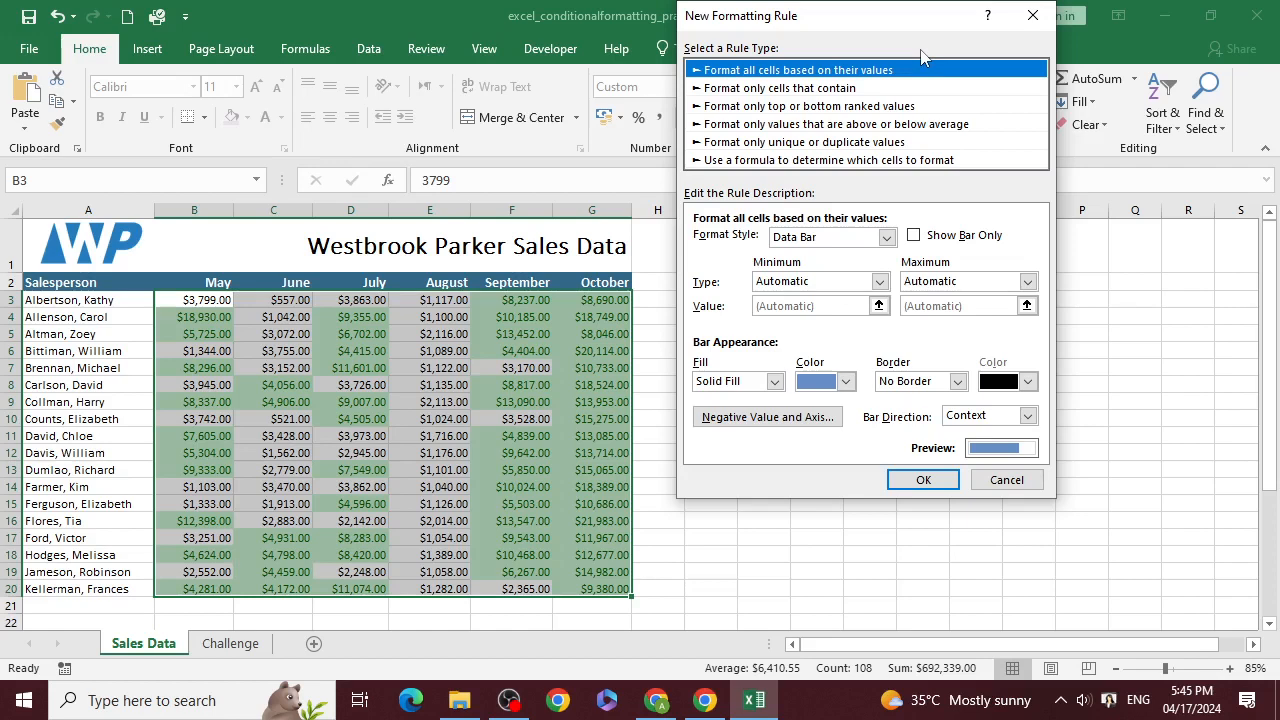
click(885, 238)
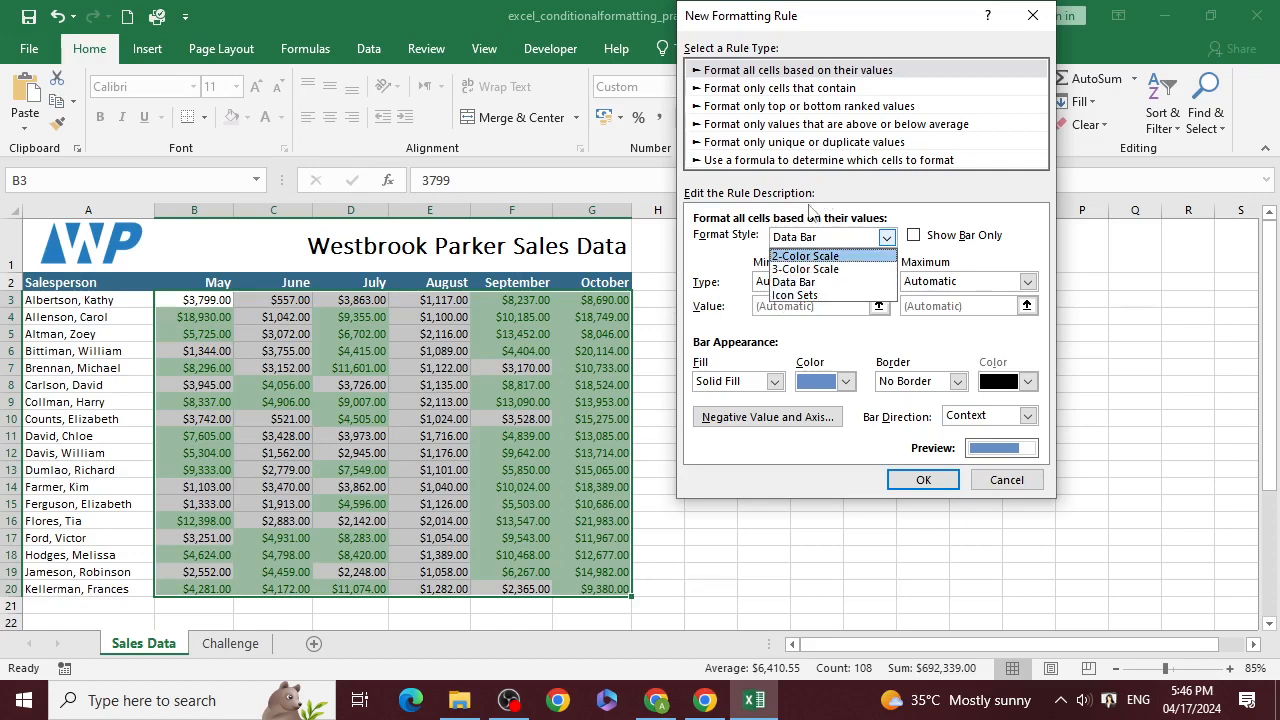
click(933, 222)
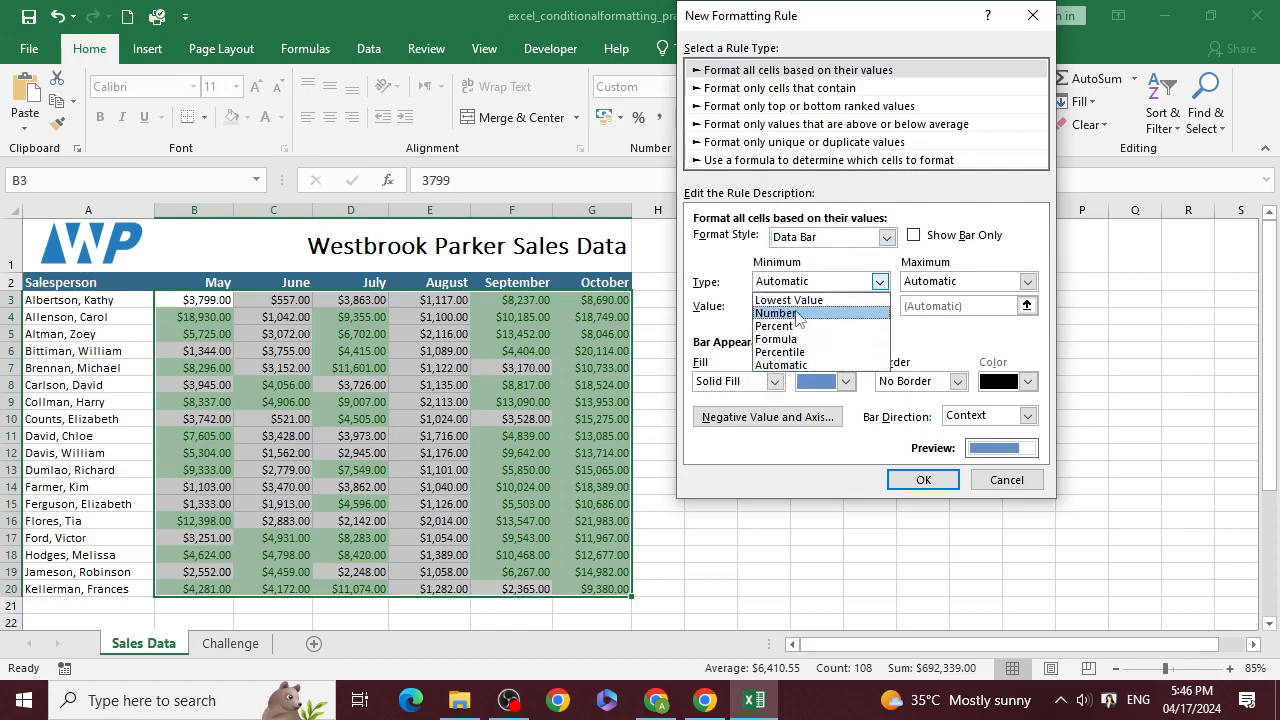
- Set the data bar's minimum and maximum types to Number with a maximum of 4000, and apply the rule
click(797, 314)
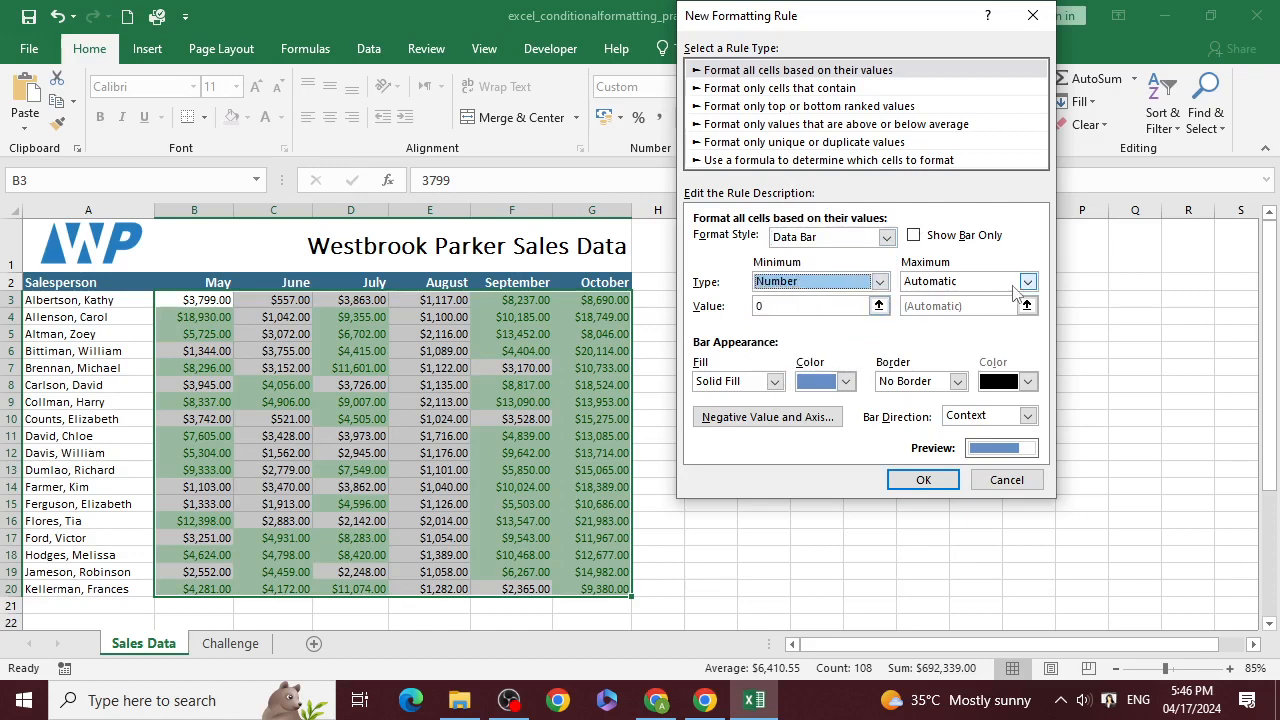
click(1026, 283)
click(966, 313)
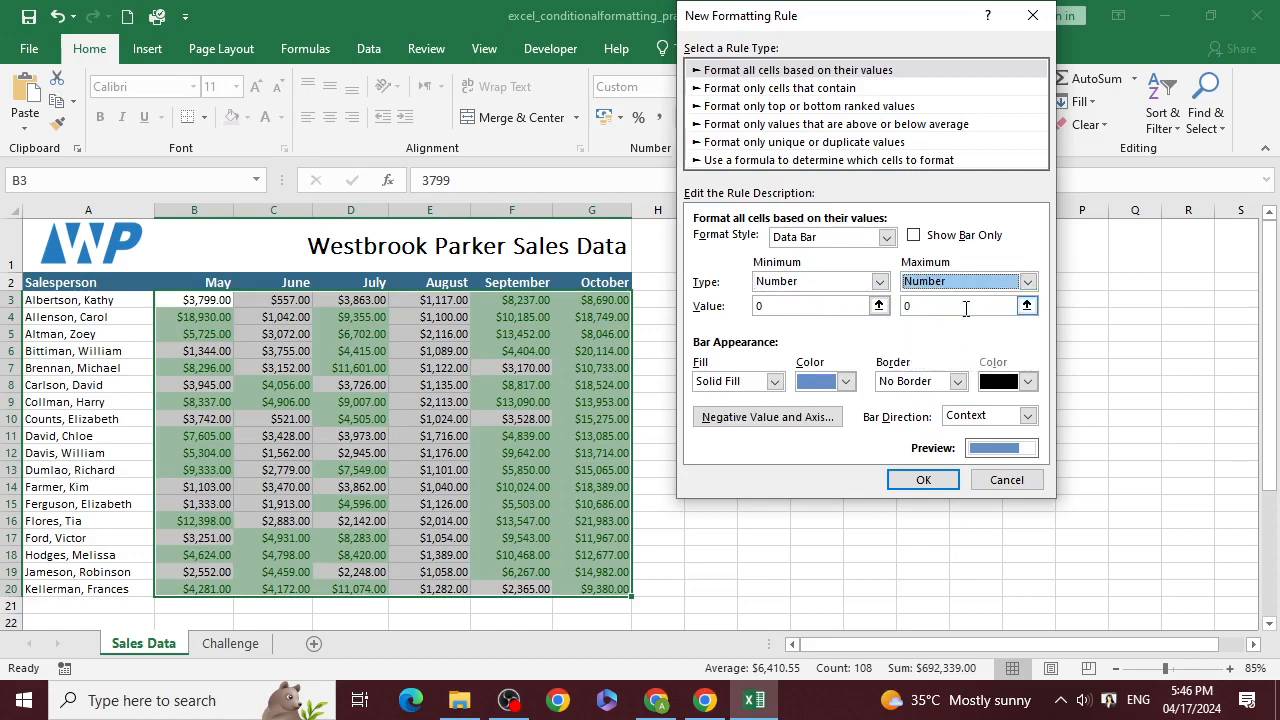
click(966, 308)
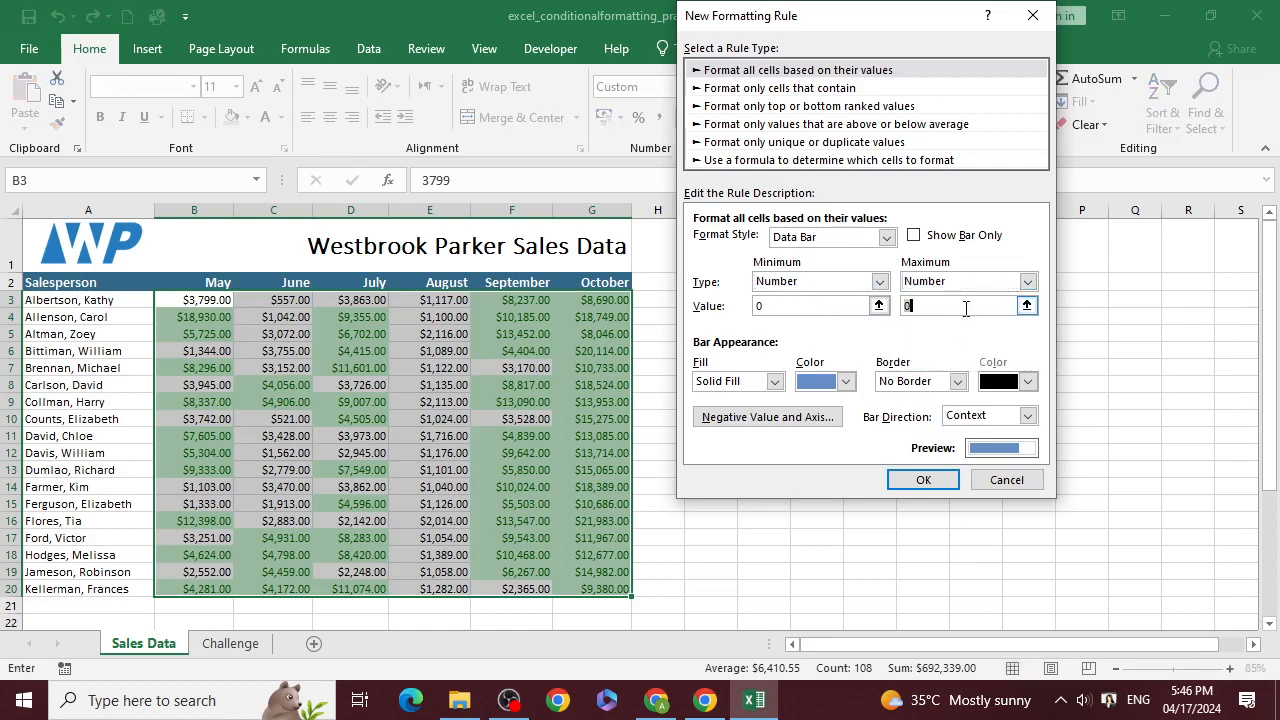
key(BackSpace)
text(4000)
click(922, 479)
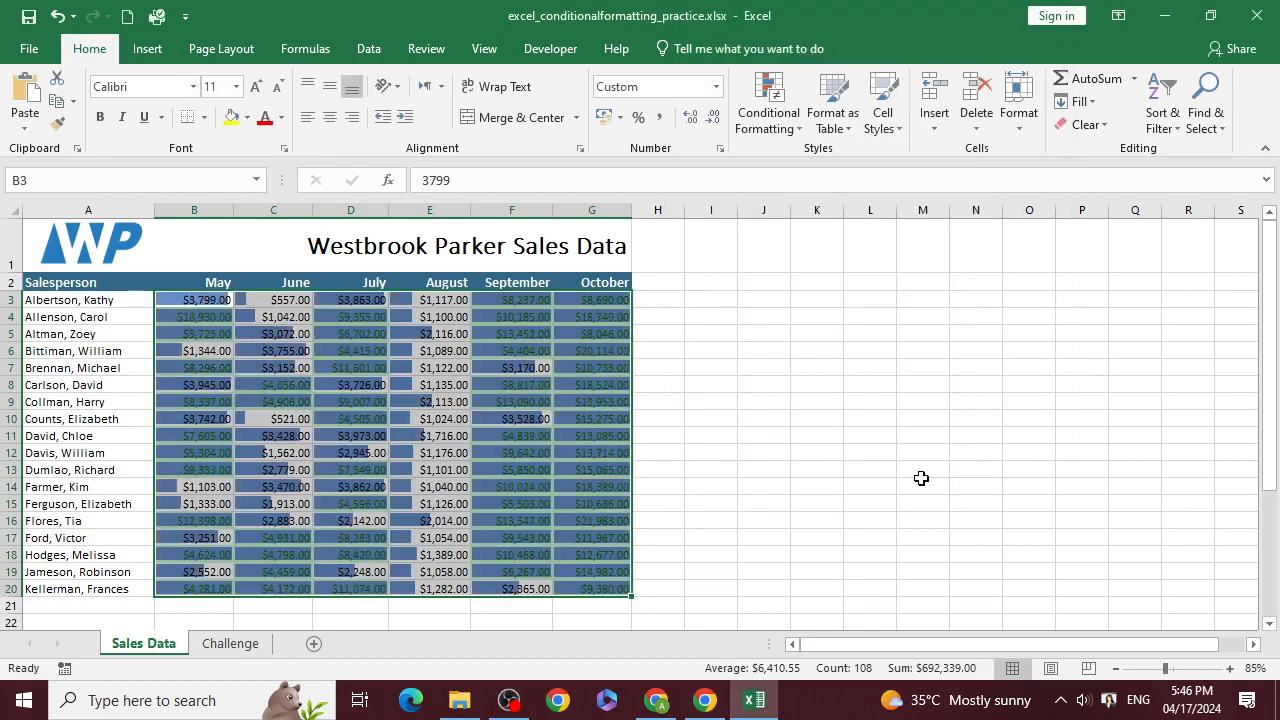
- Examine how the data bars fill the sales cells below and above 4000 across the months
click(520, 367)
scroll(529, 384, down, 1)
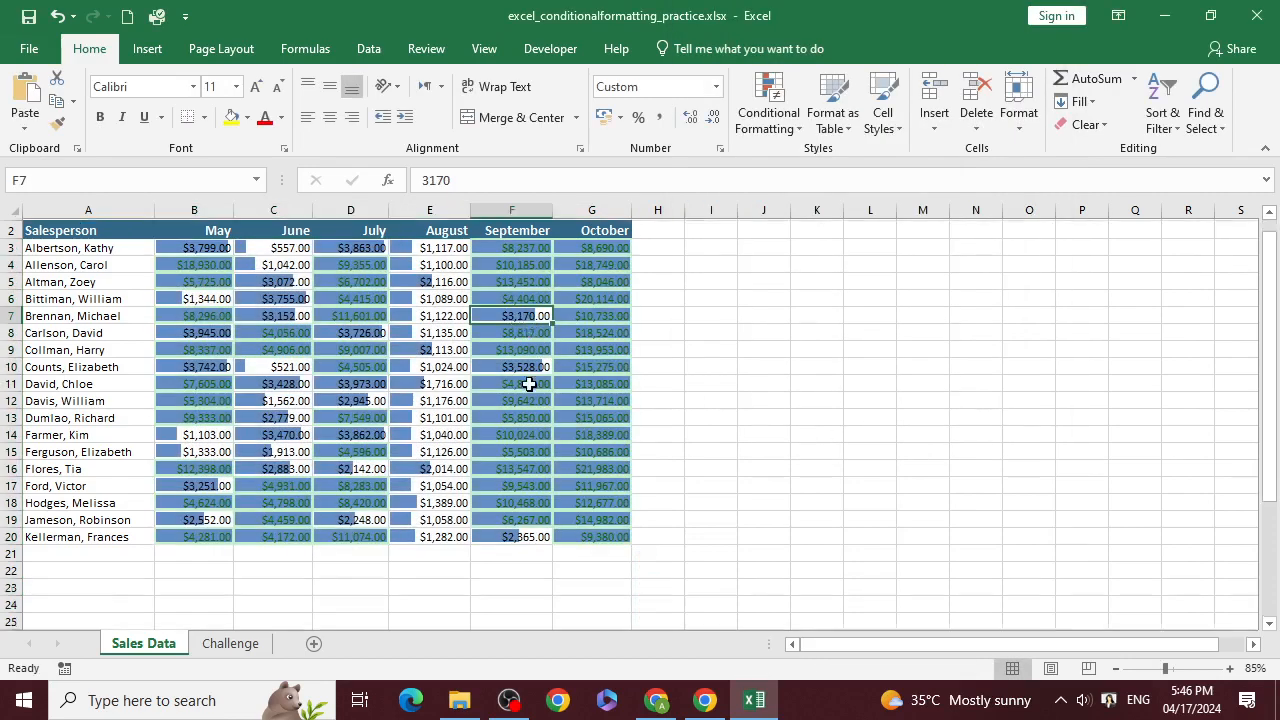
scroll(529, 384, down, 2)
click(594, 380)
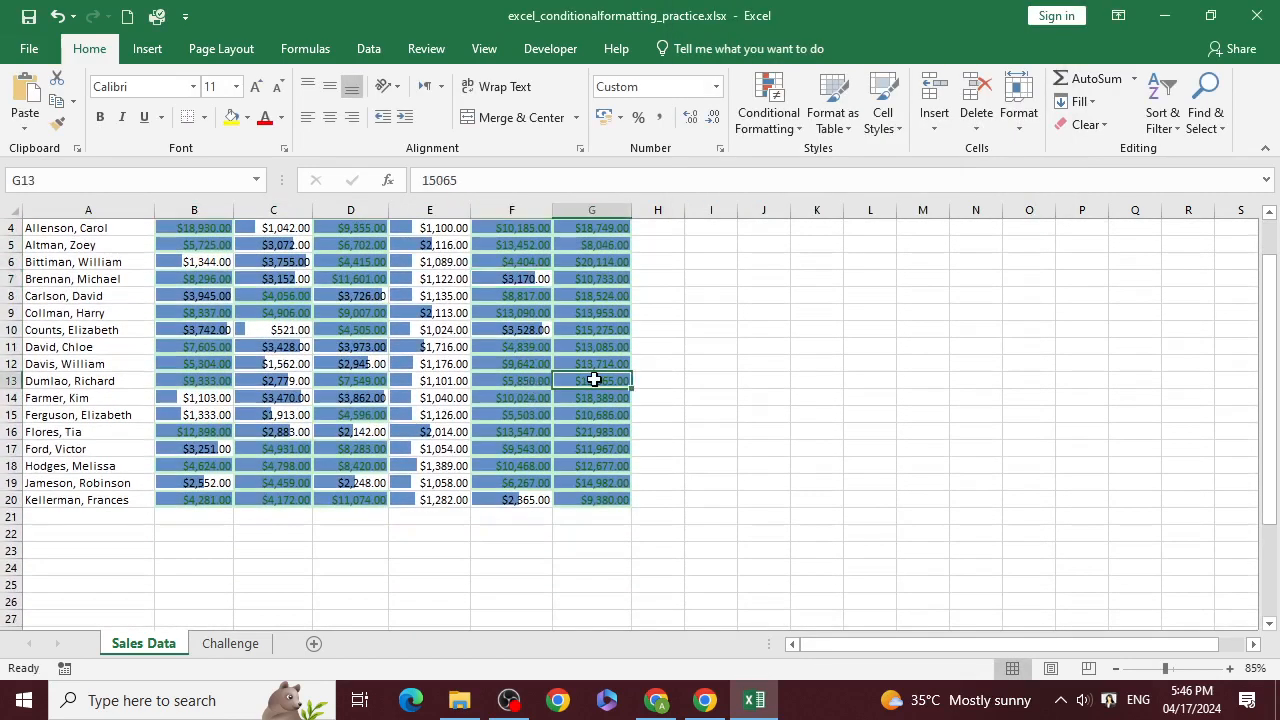
scroll(594, 380, up, 1)
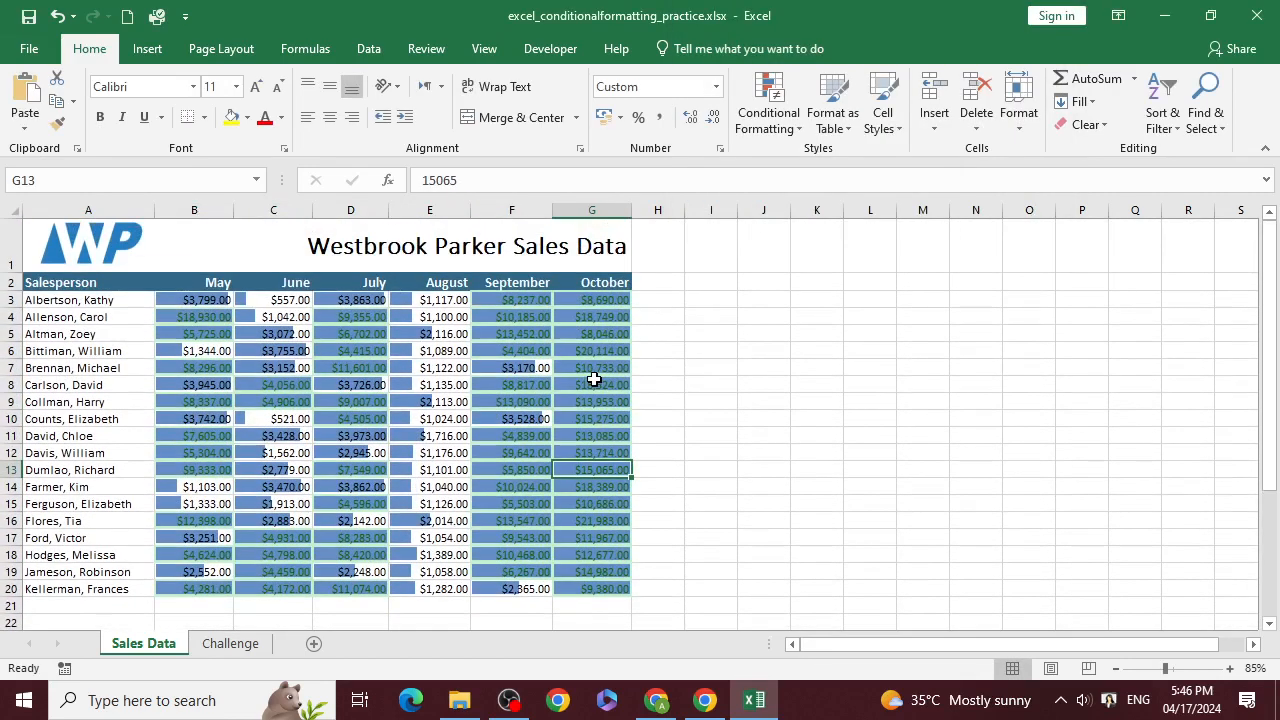
click(516, 368)
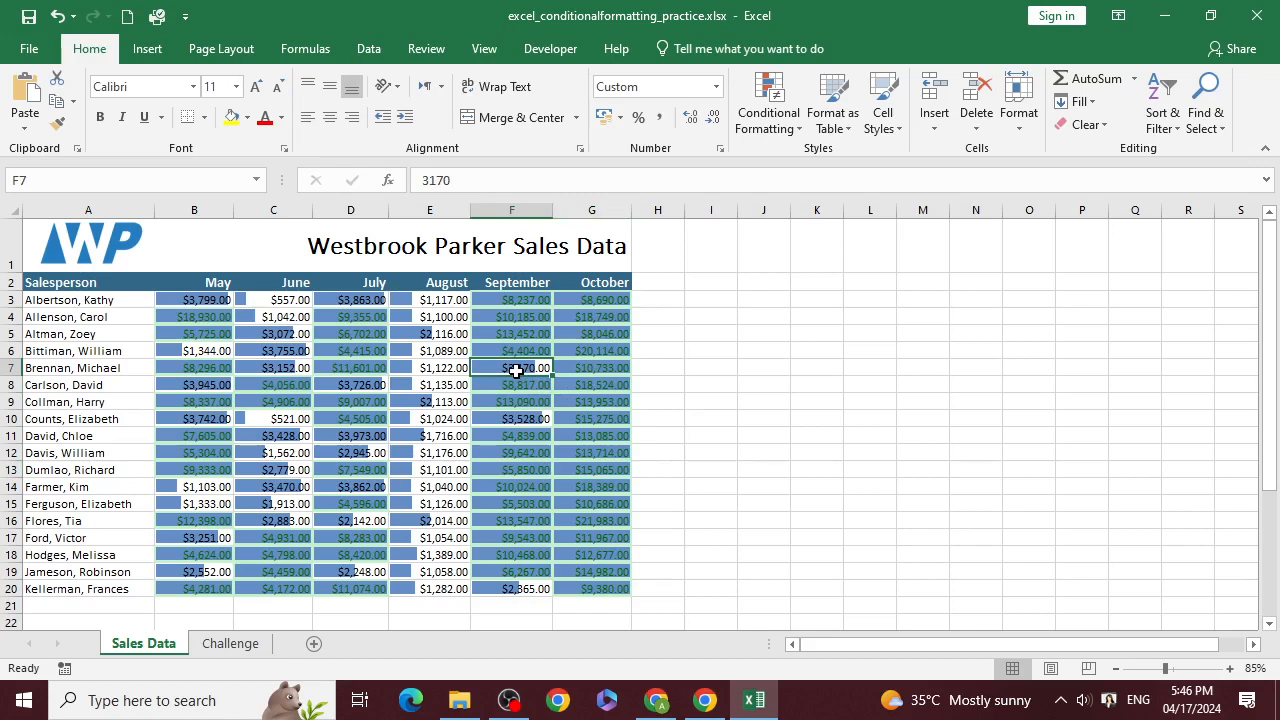
click(266, 303)
click(414, 316)
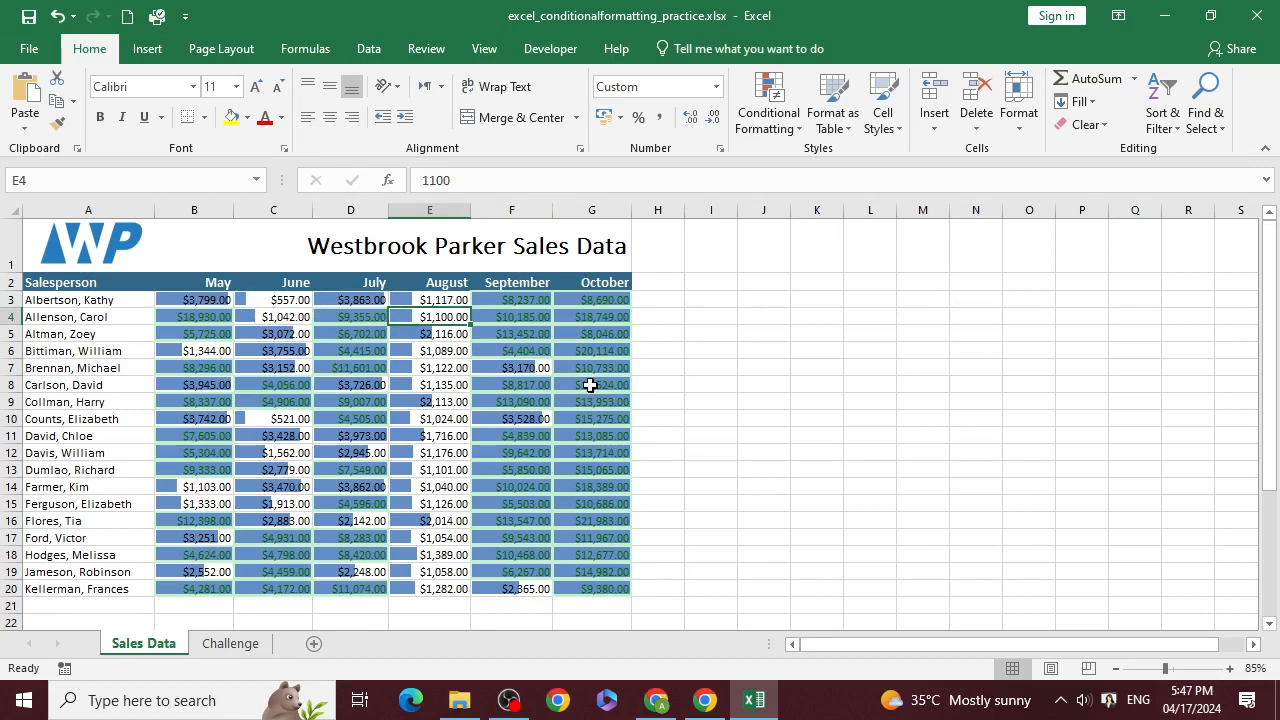
- Delete the Cell Value > 4000 rule from the conditional formatting rules and apply the change
click(791, 126)
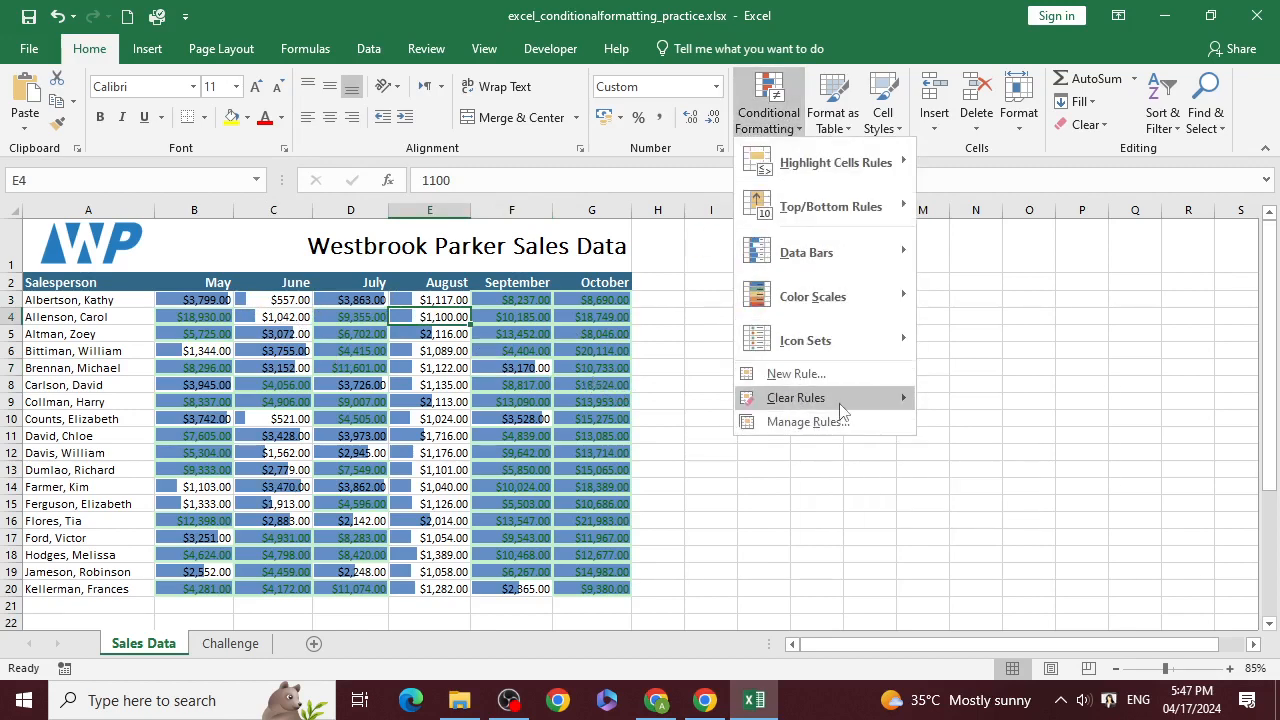
mouse_move(842, 400)
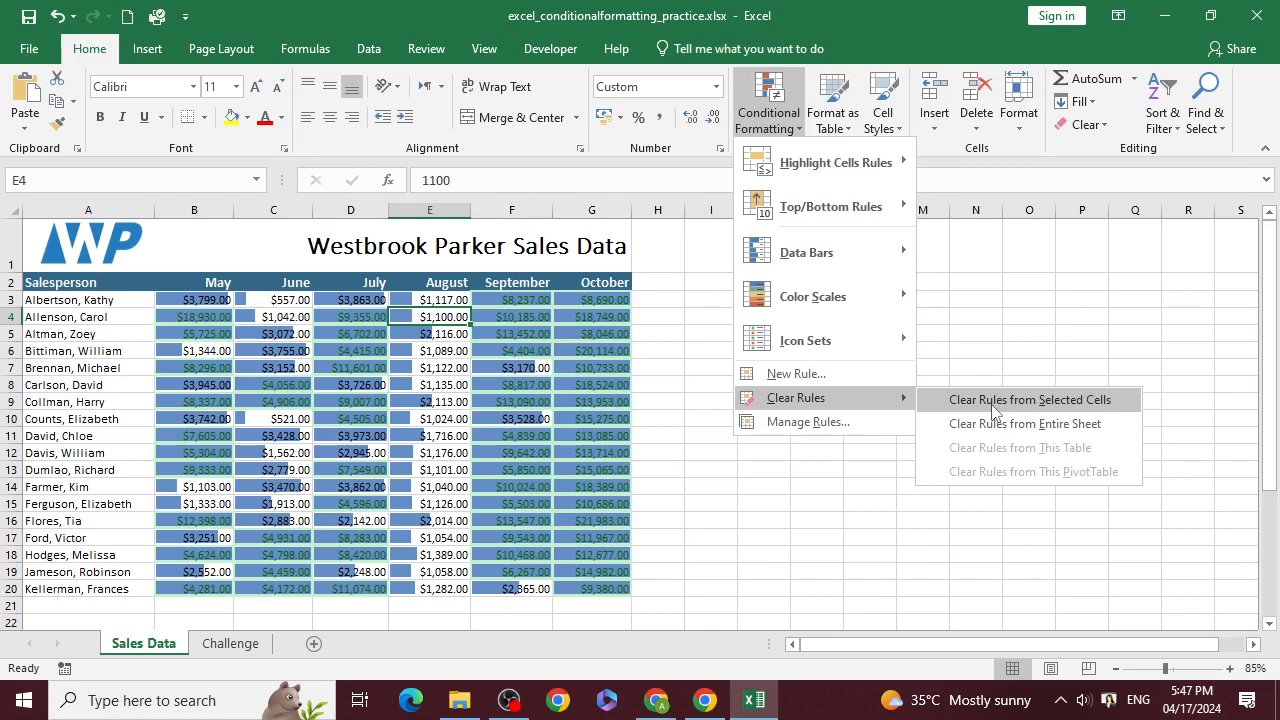
click(872, 424)
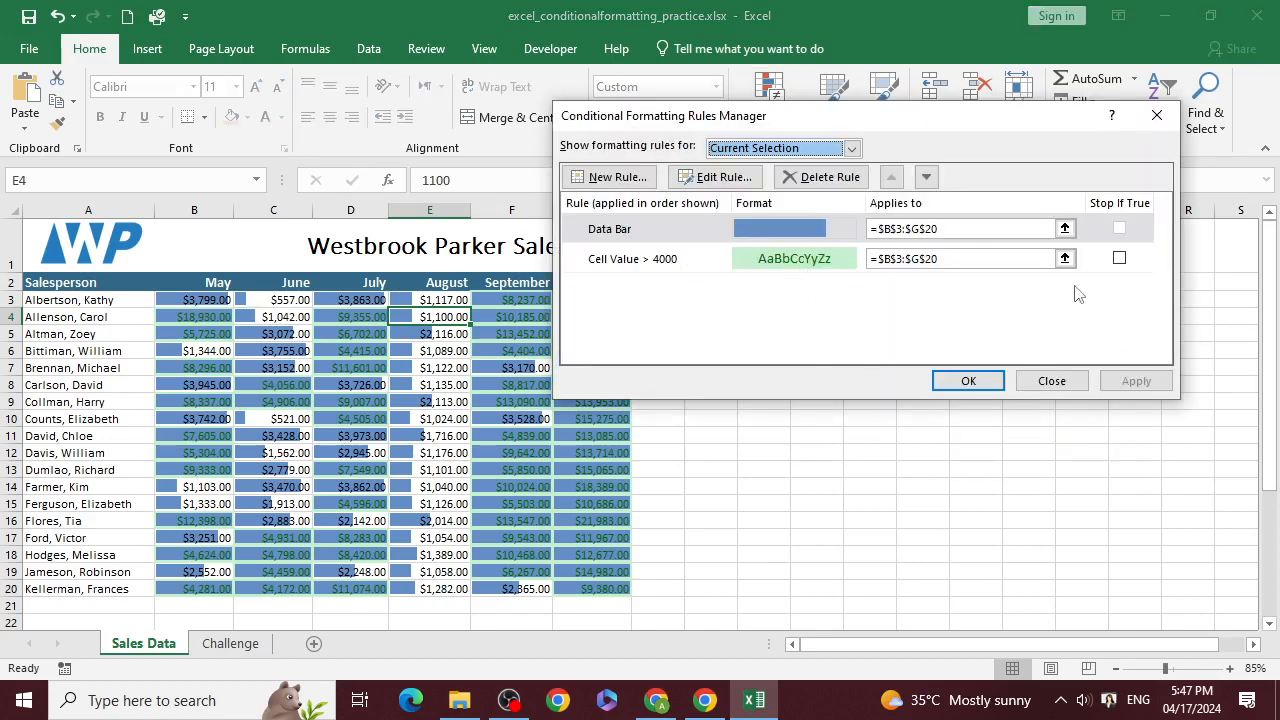
click(1097, 263)
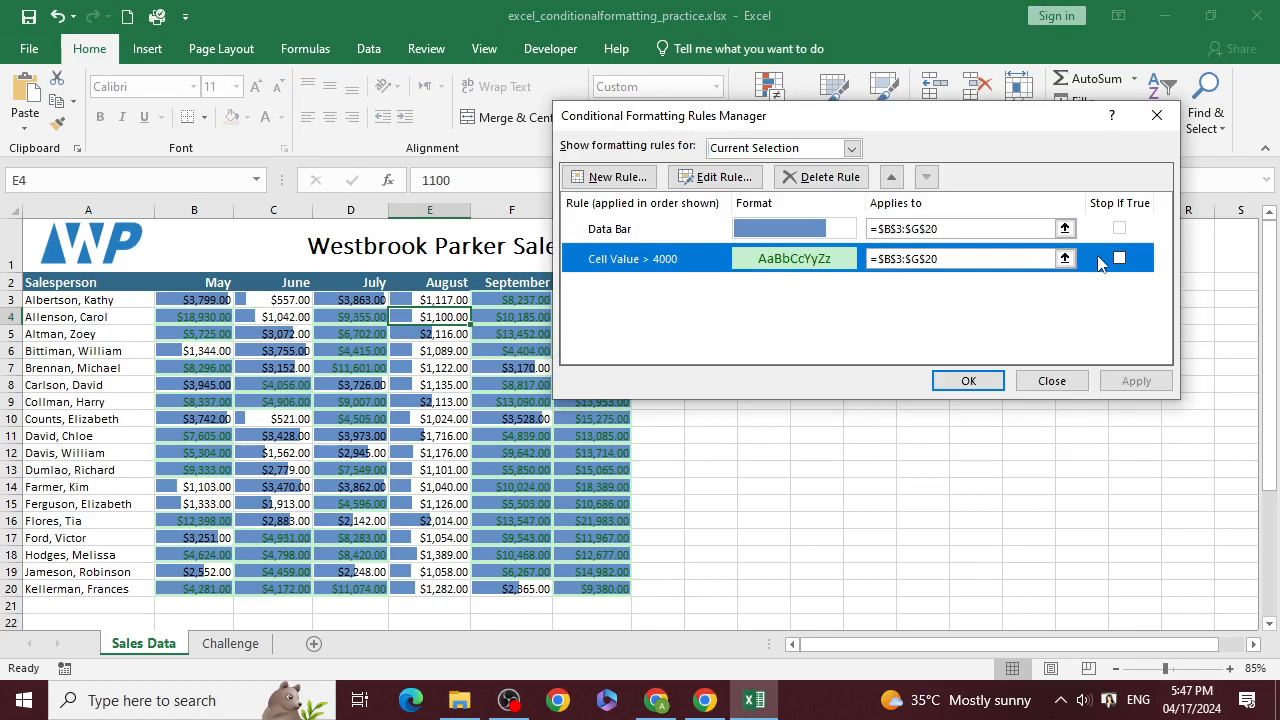
click(810, 177)
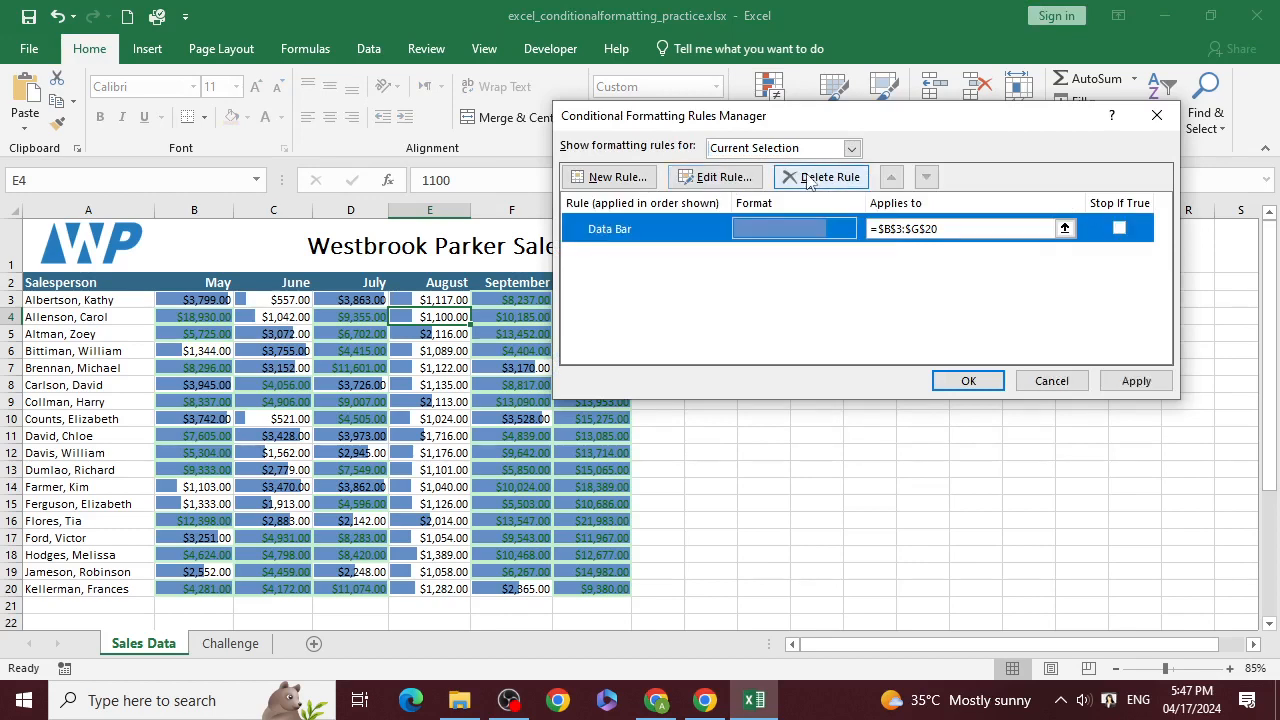
click(960, 381)
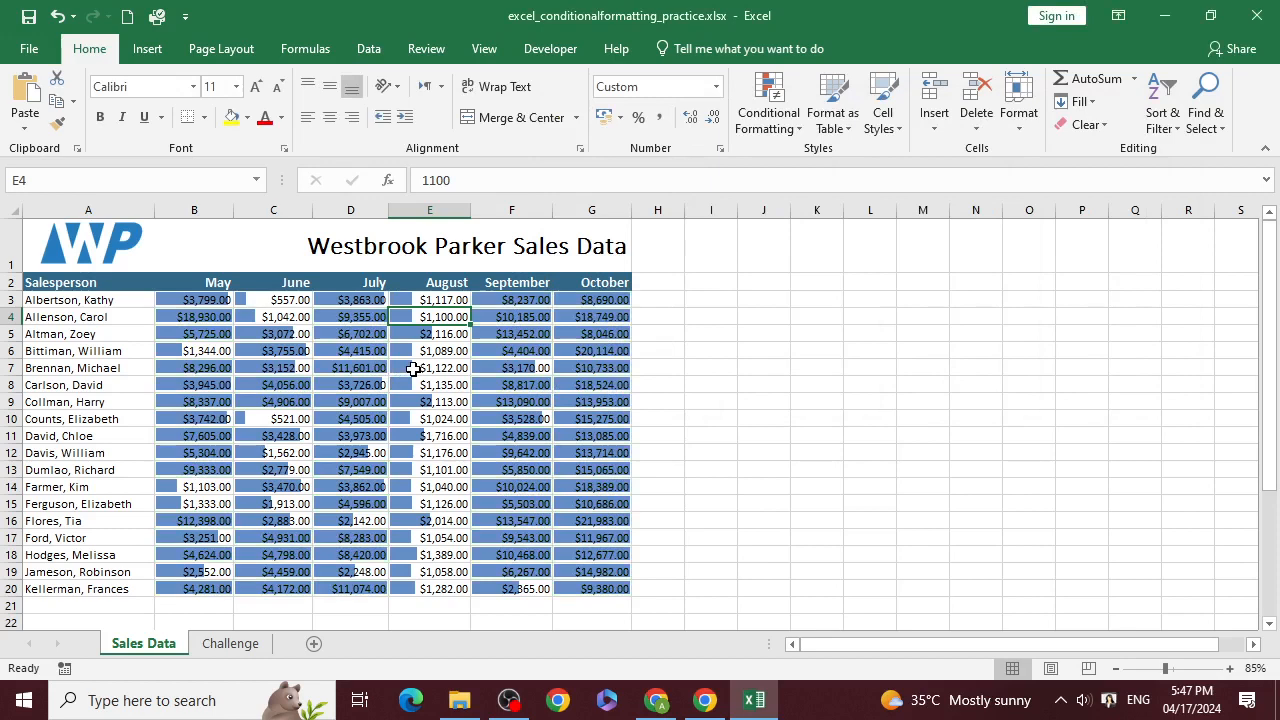
click(768, 125)
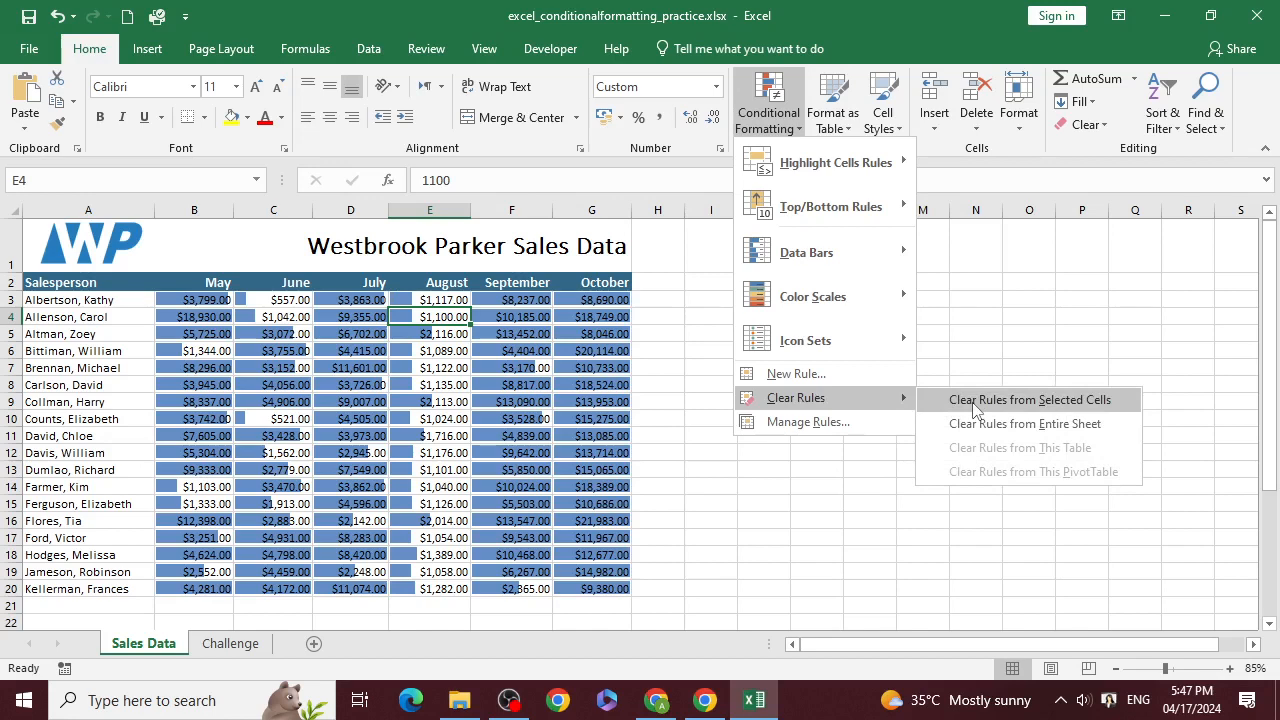
click(983, 294)
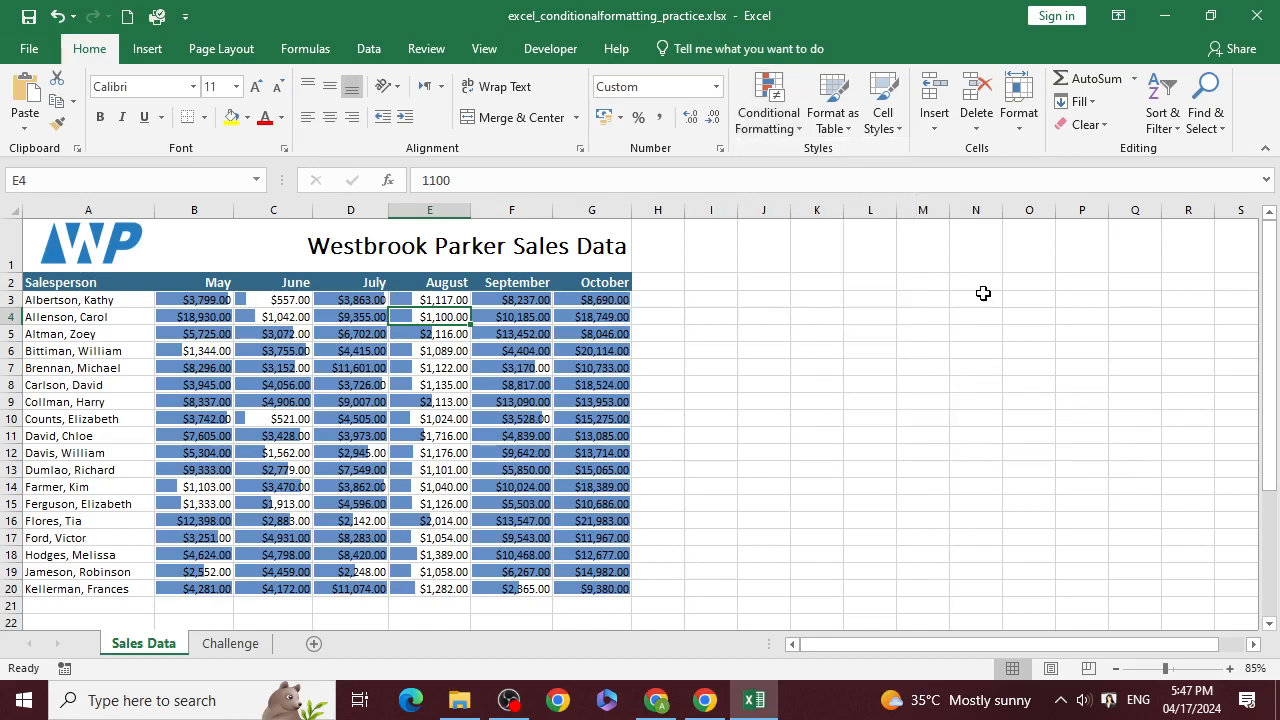
click(558, 700)
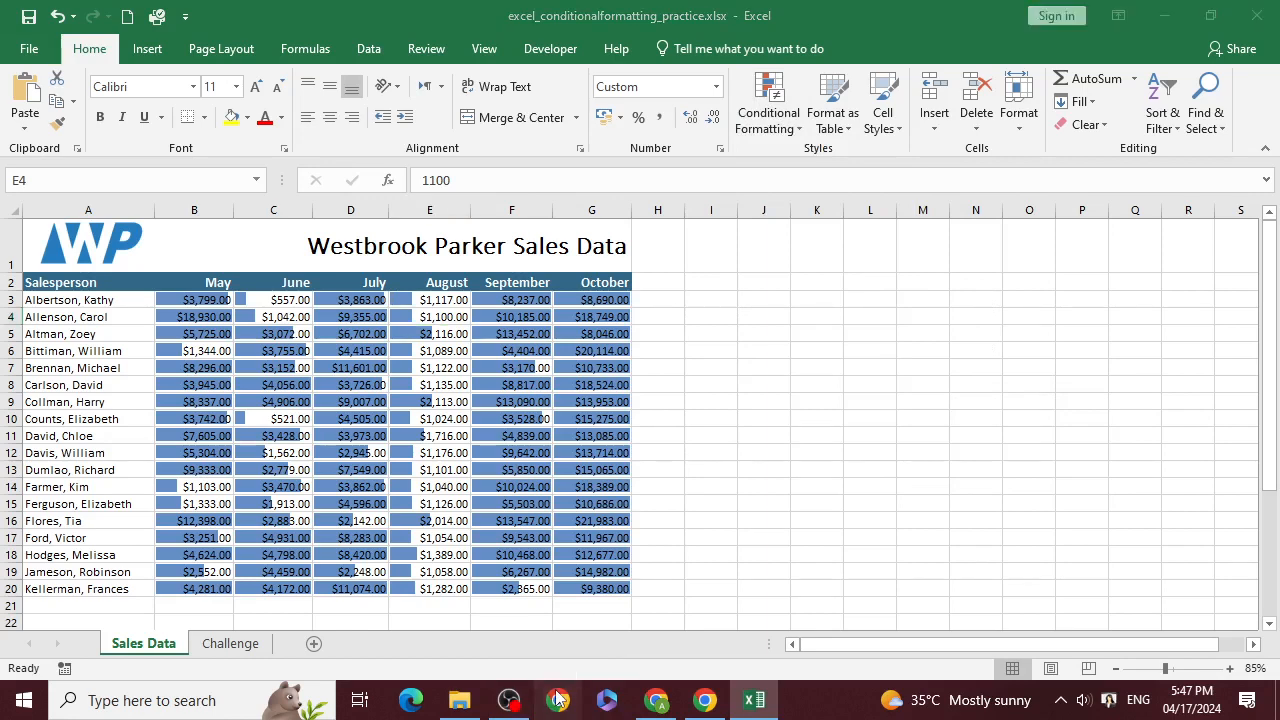
click(509, 700)
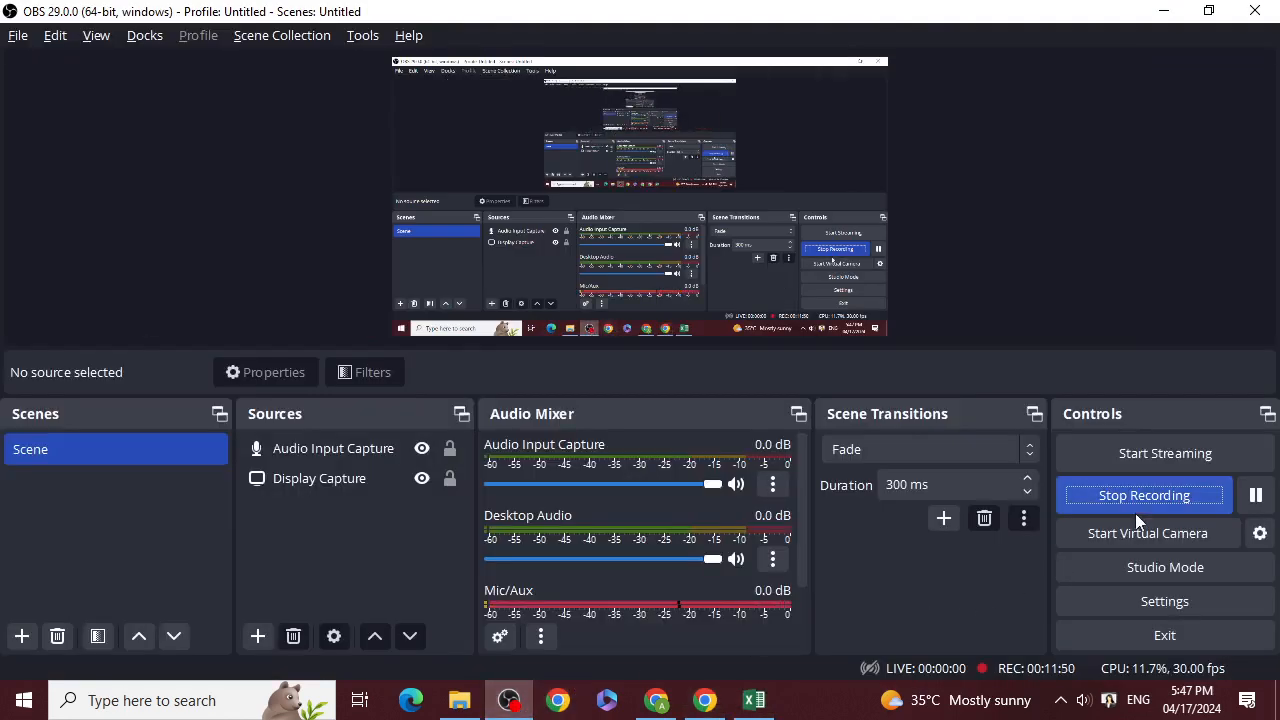